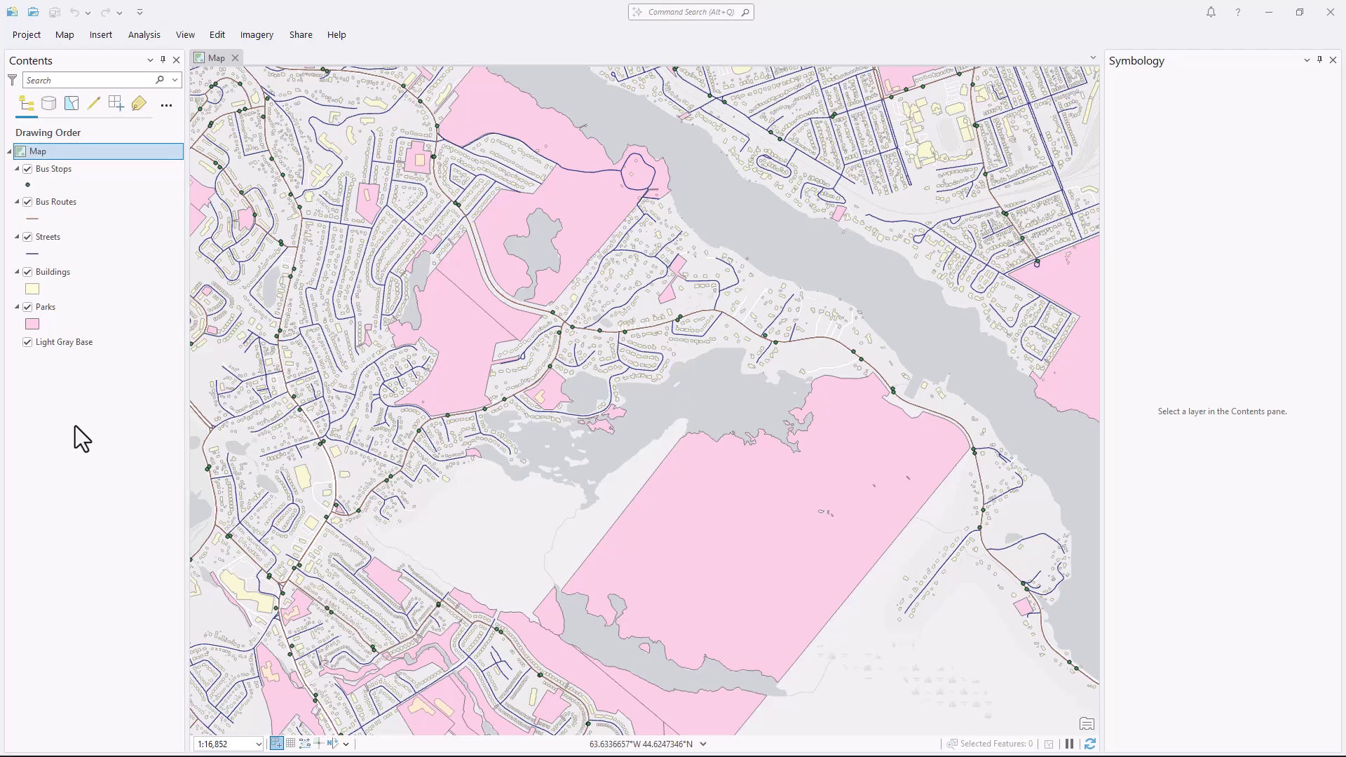
Fill the parks muted sage green after trying other greens, and set their outline width to 0 pt
left_click(37, 327)
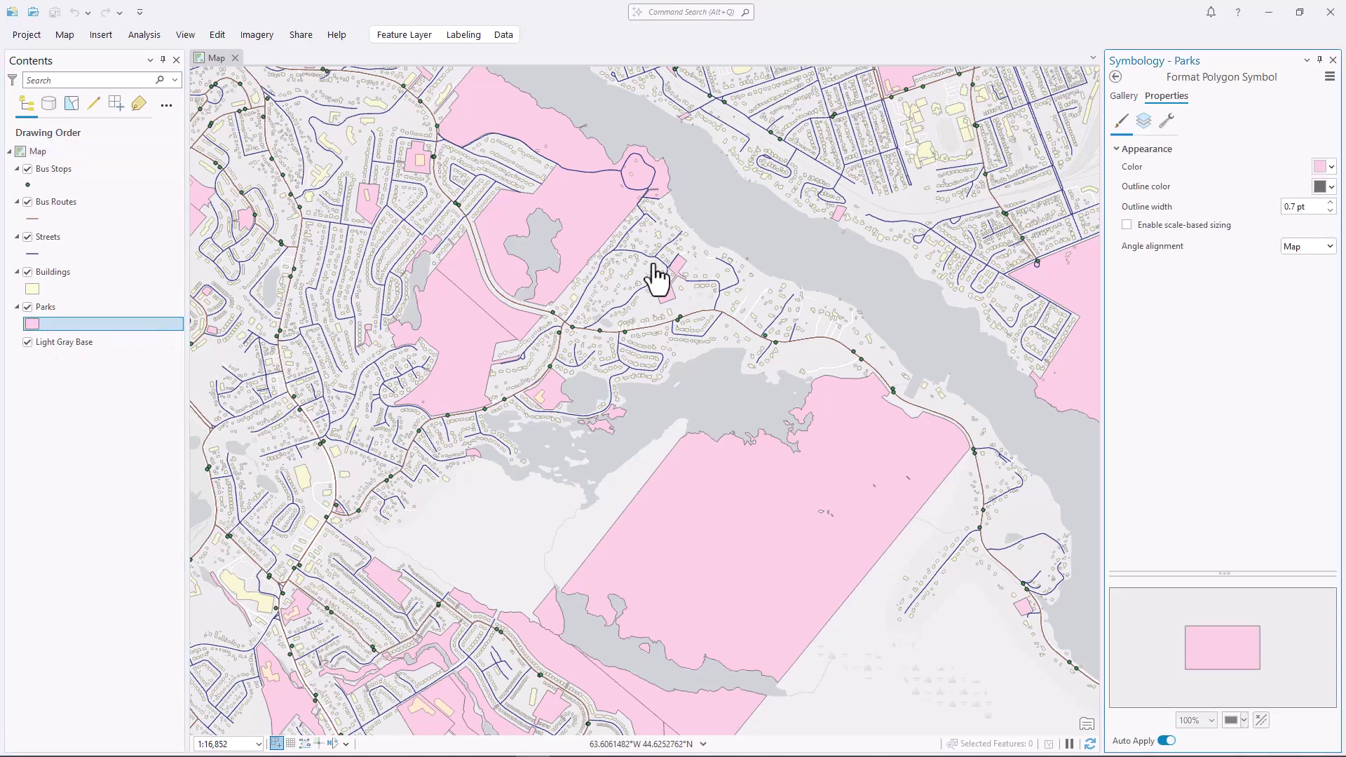
left_click(1325, 168)
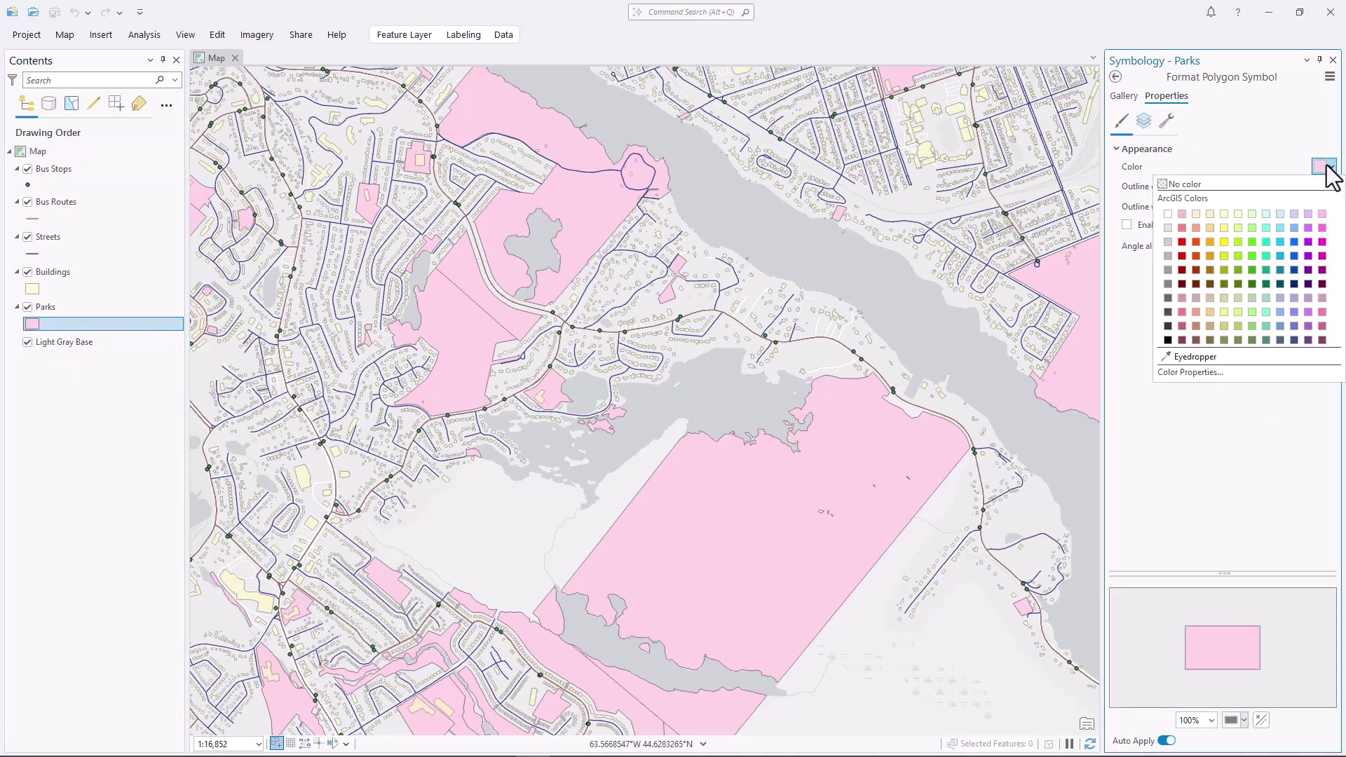
left_click(1251, 258)
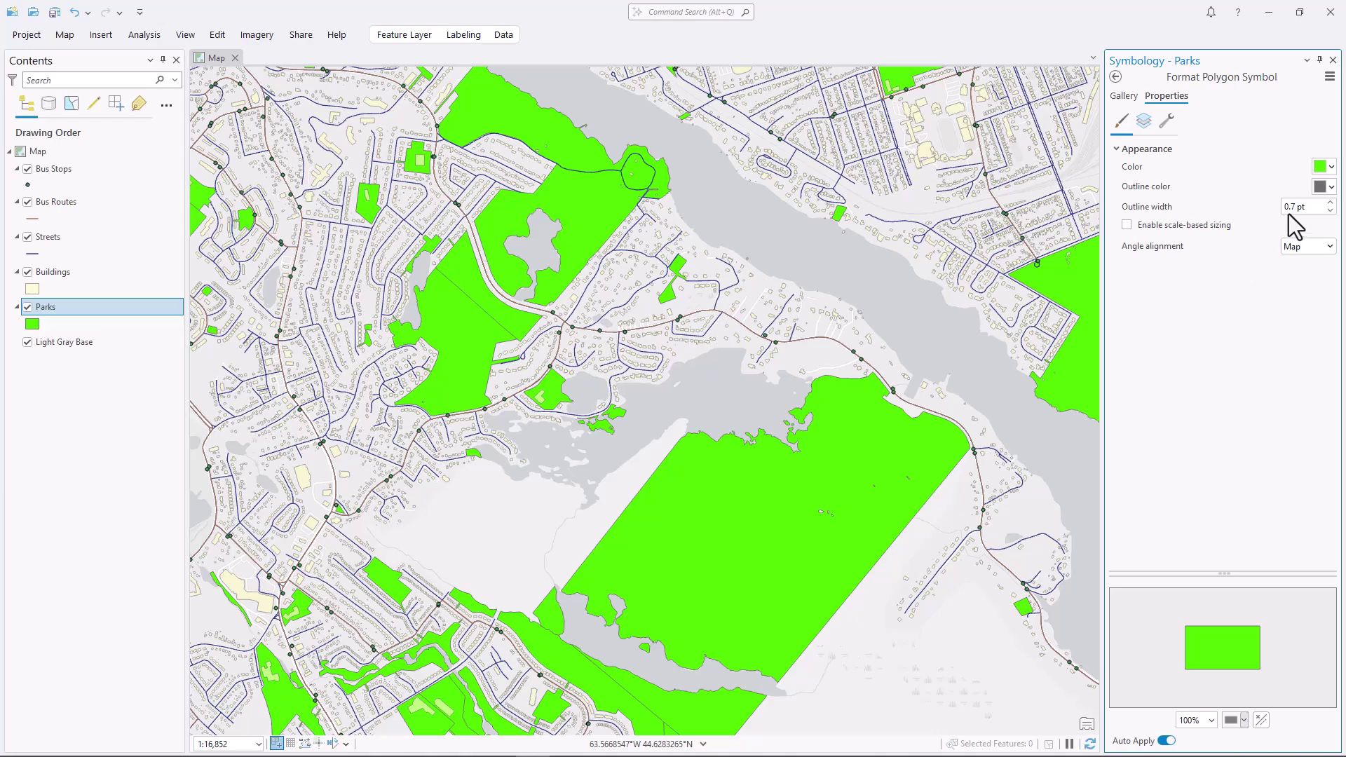
left_click(1325, 167)
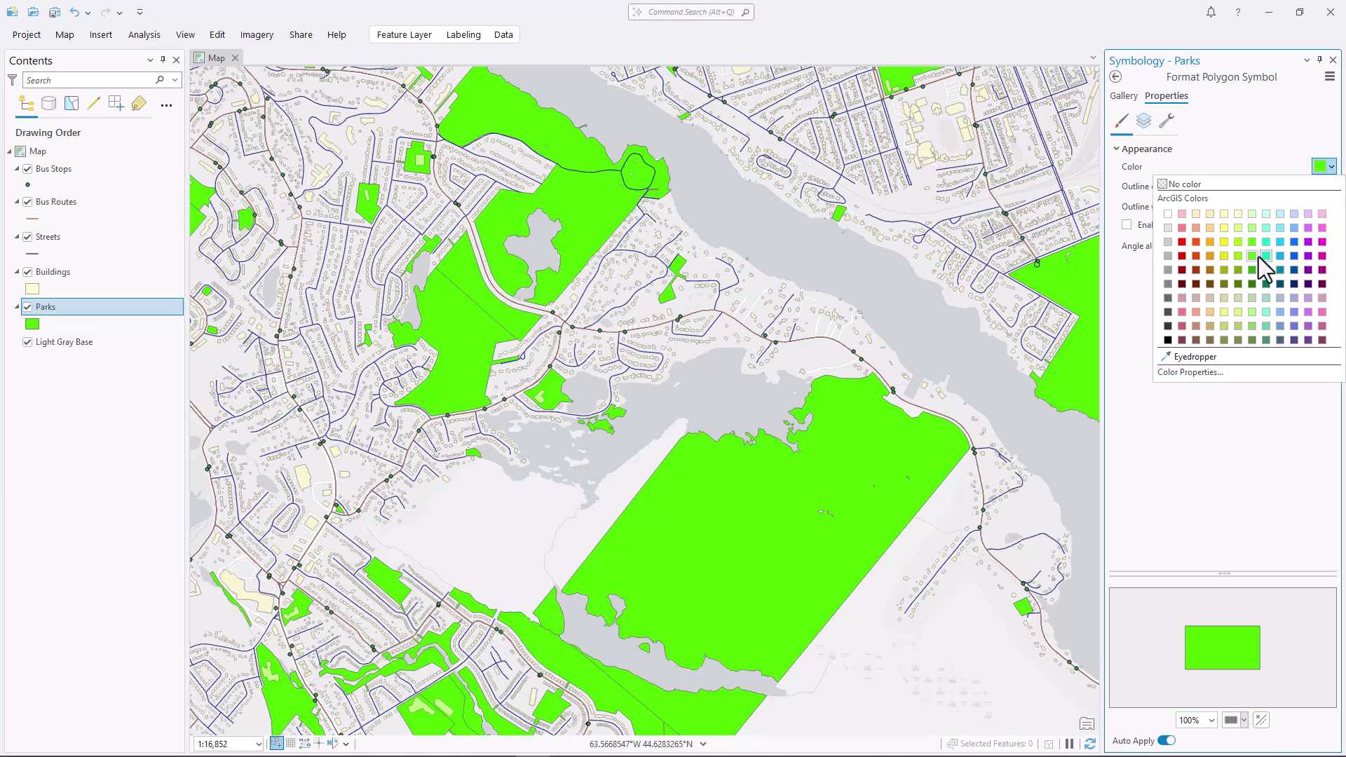
left_click(1251, 283)
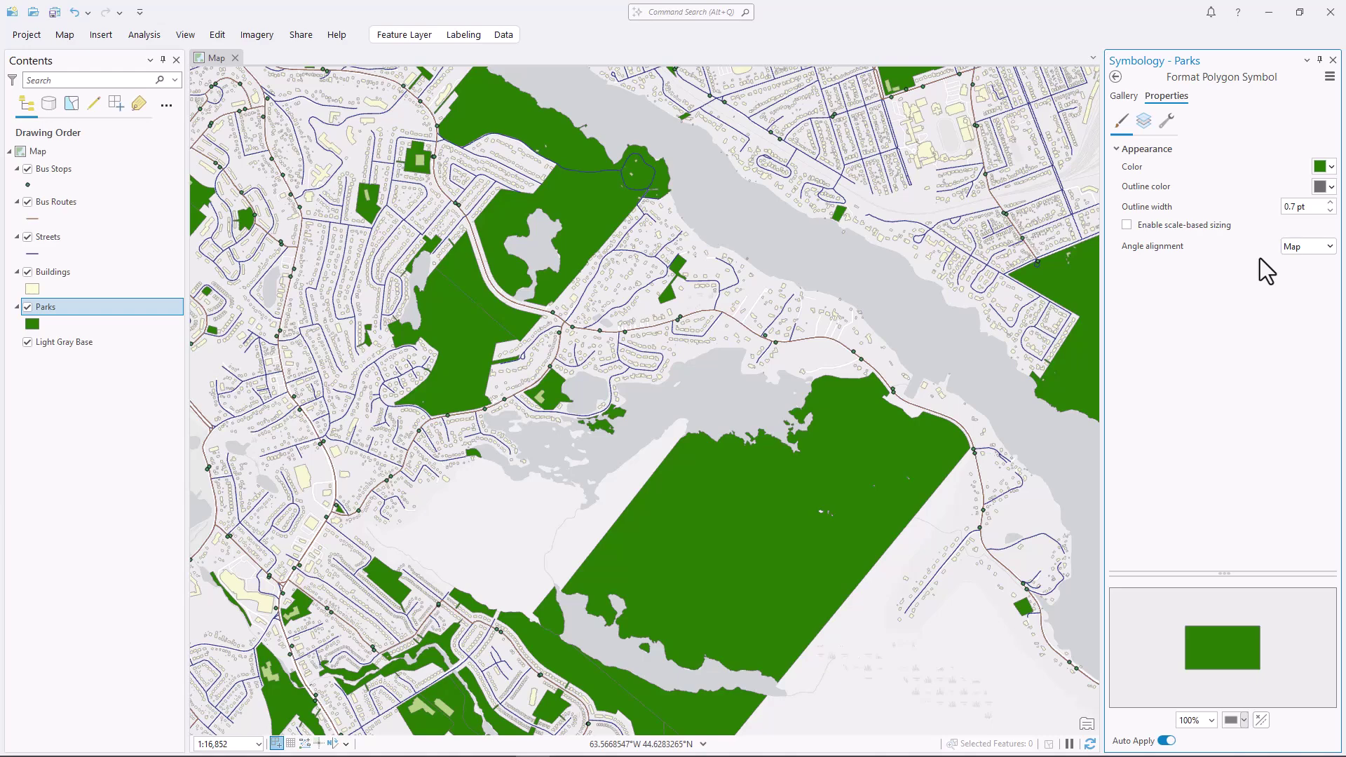
left_click(1319, 167)
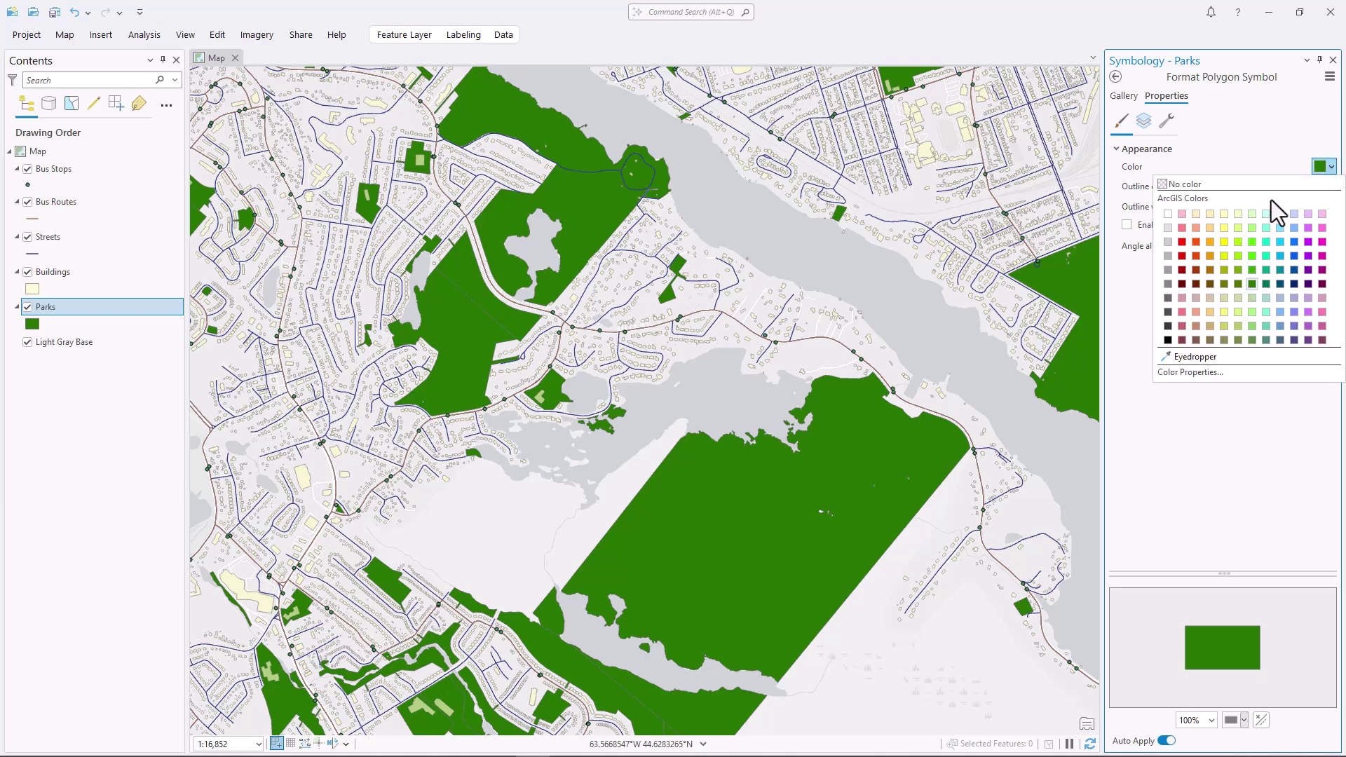
left_click(1254, 214)
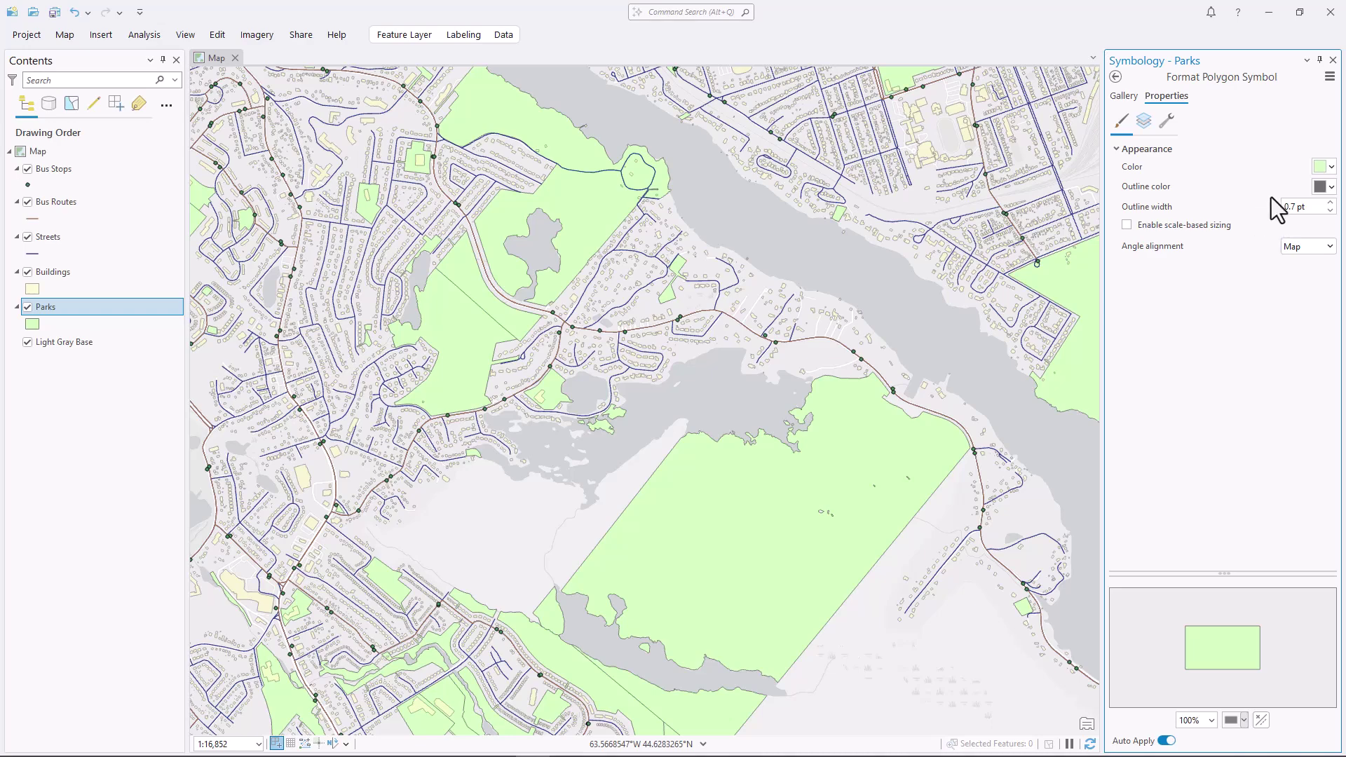
left_click(1317, 171)
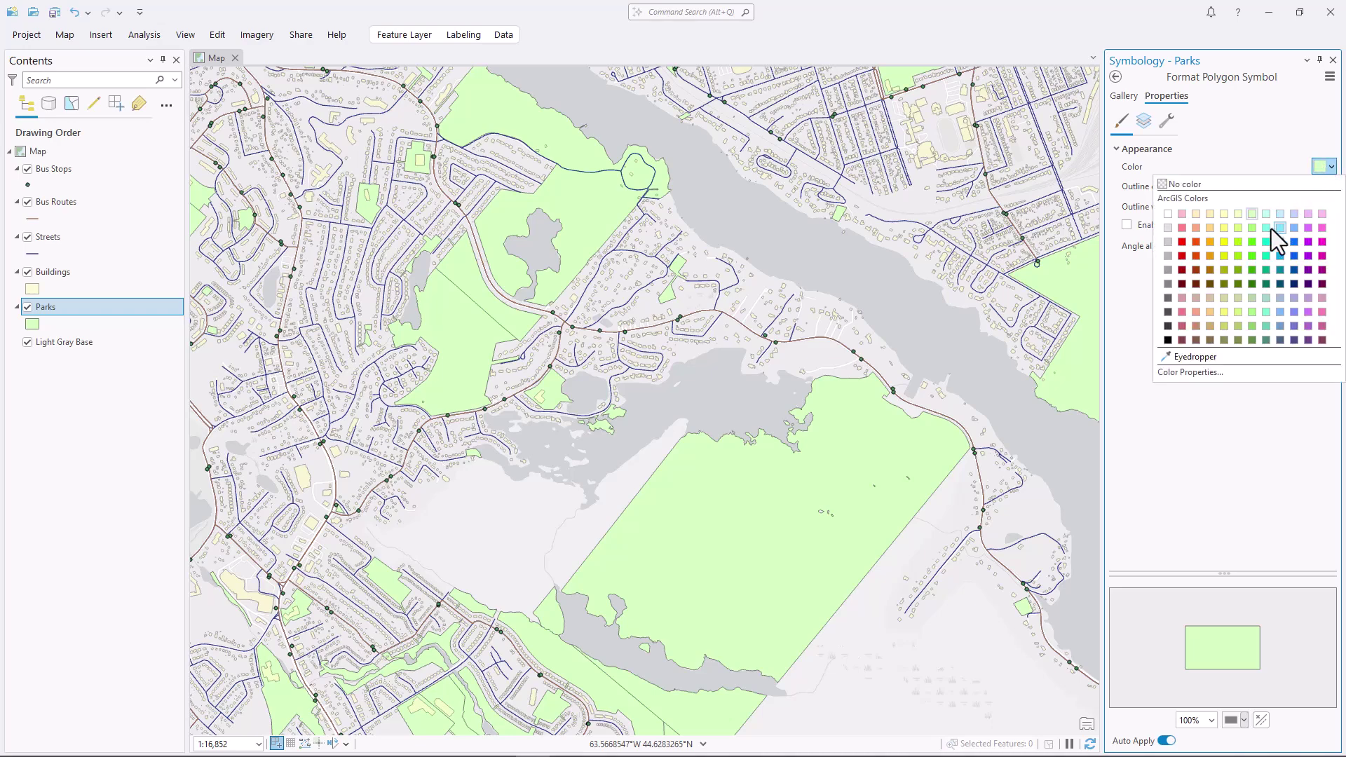
left_click(1237, 298)
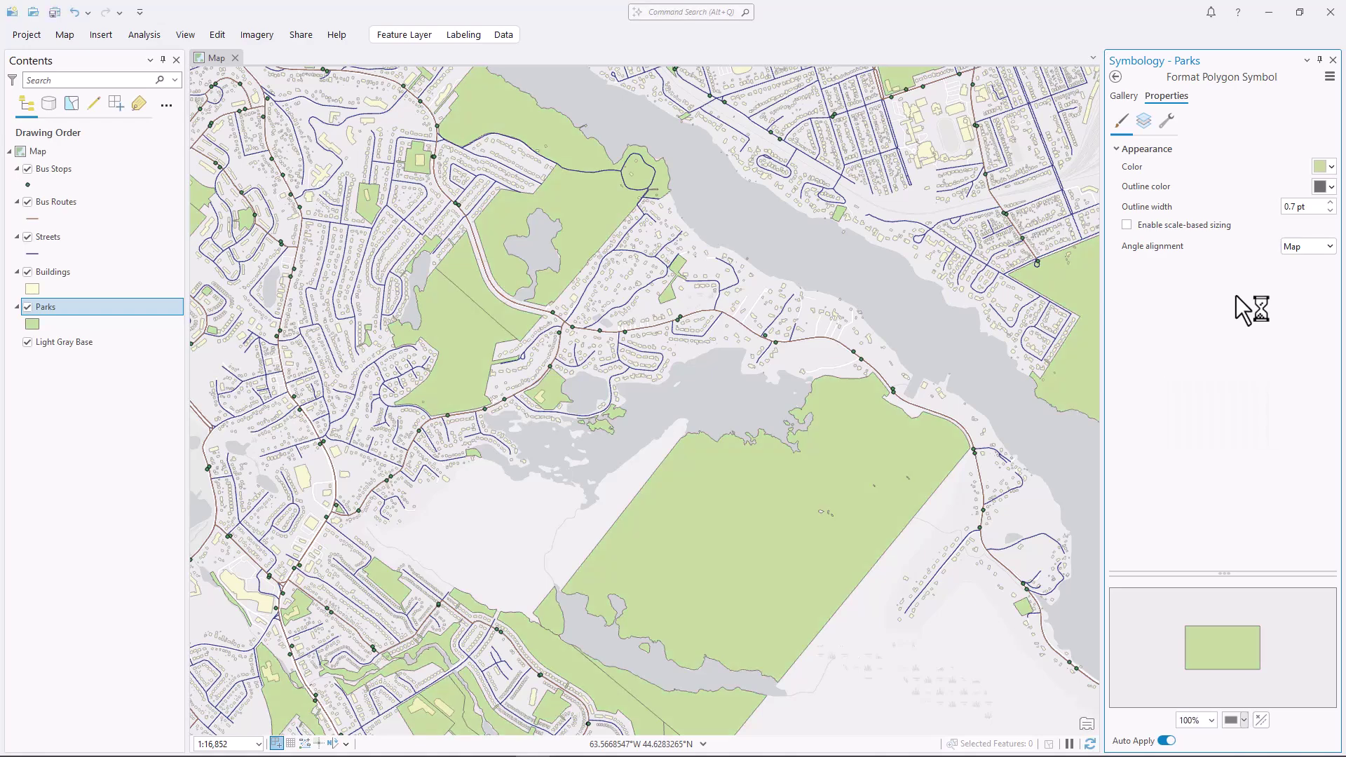
left_click(1331, 211)
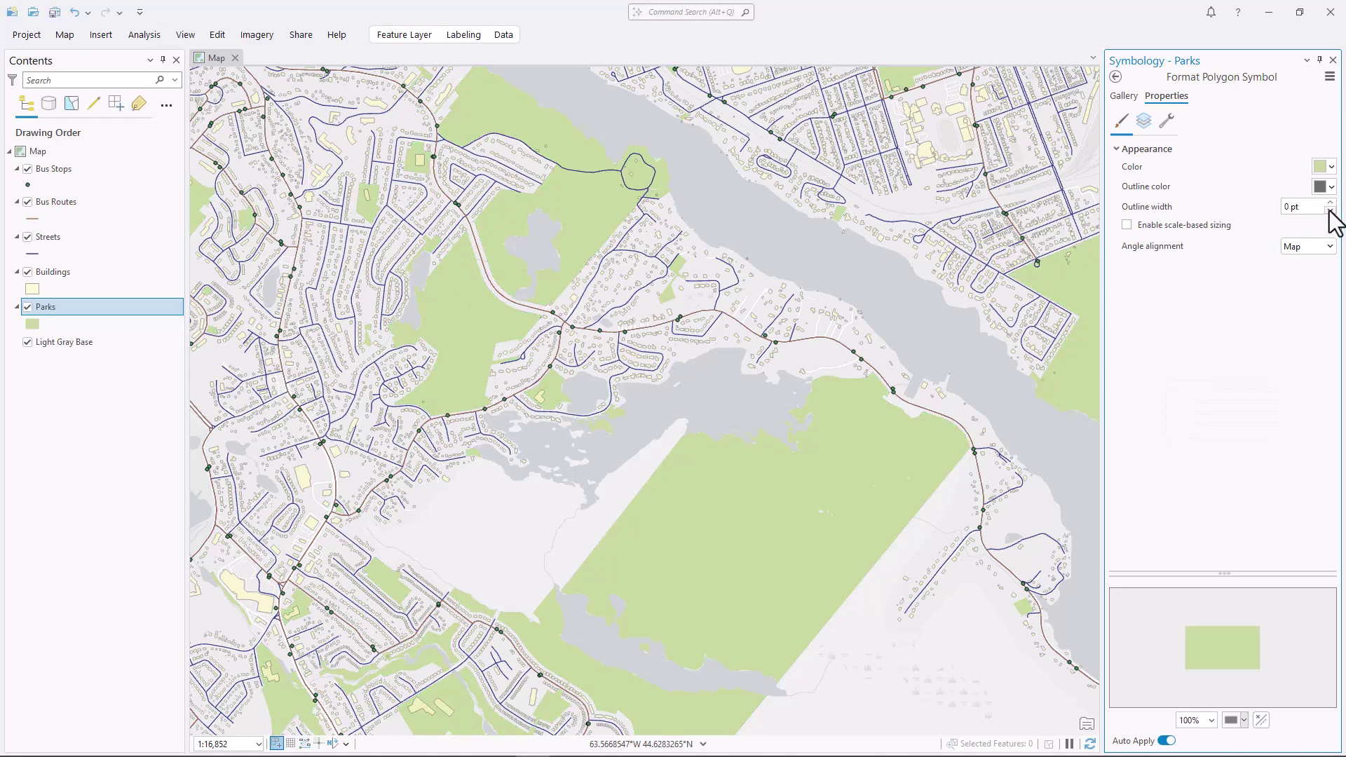
Set the Buildings outline width to 0 pt and change their fill from pale green to lavender purple
left_click(33, 289)
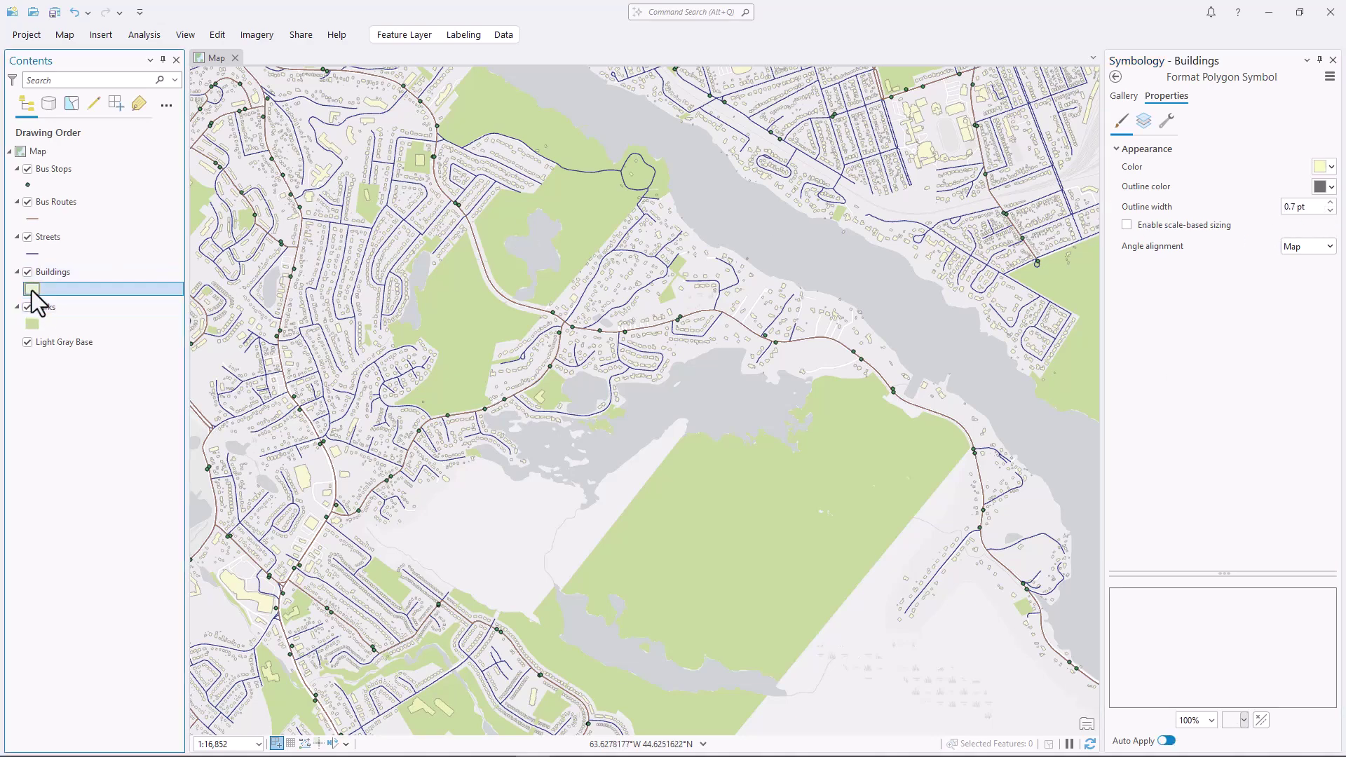
left_click(1330, 211)
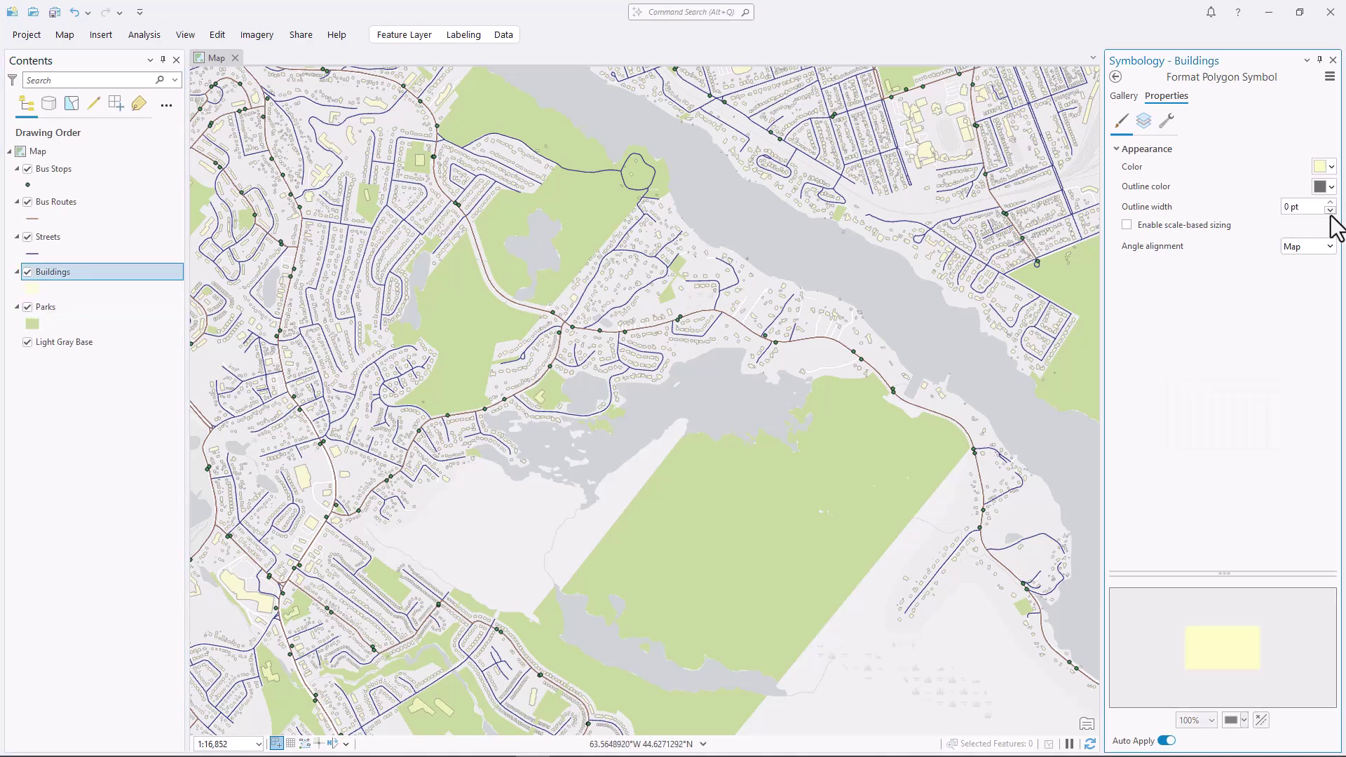
left_click(1332, 167)
left_click(1242, 300)
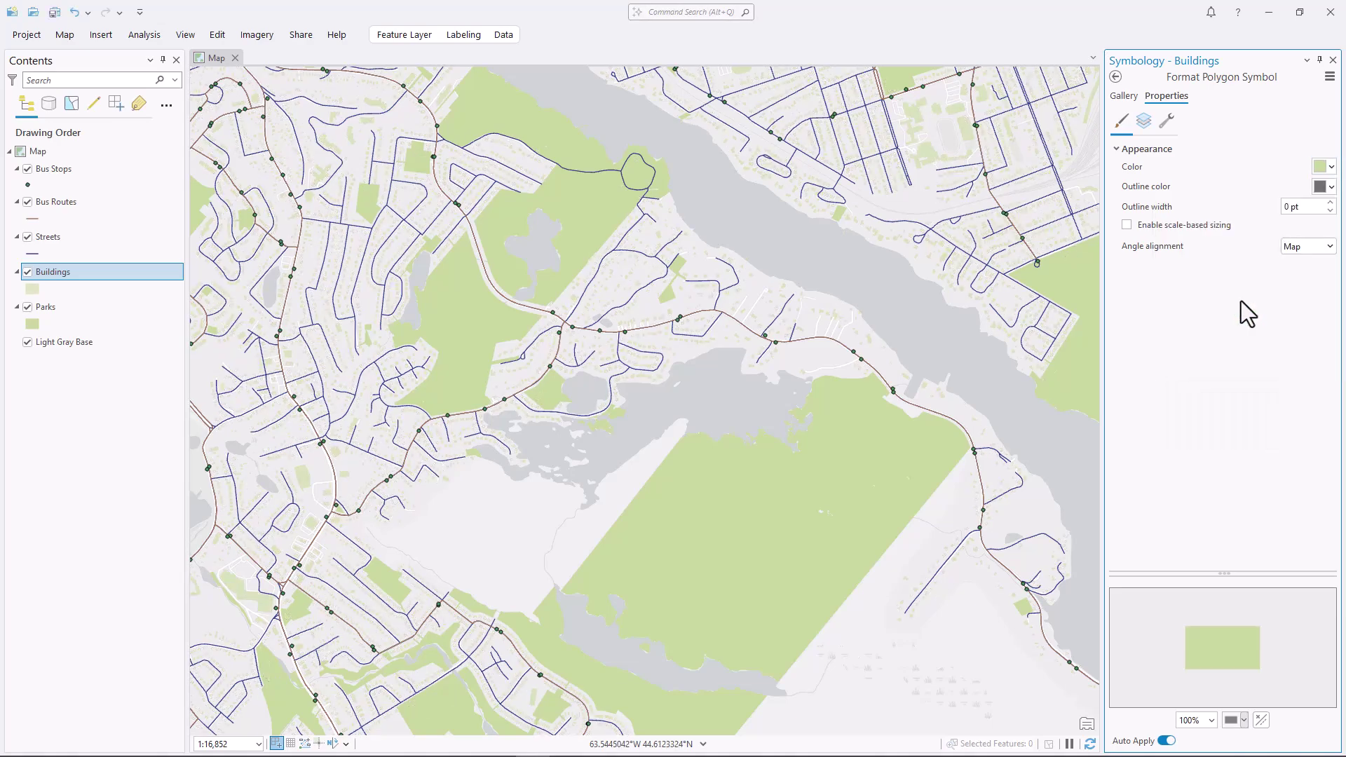
left_click(1331, 167)
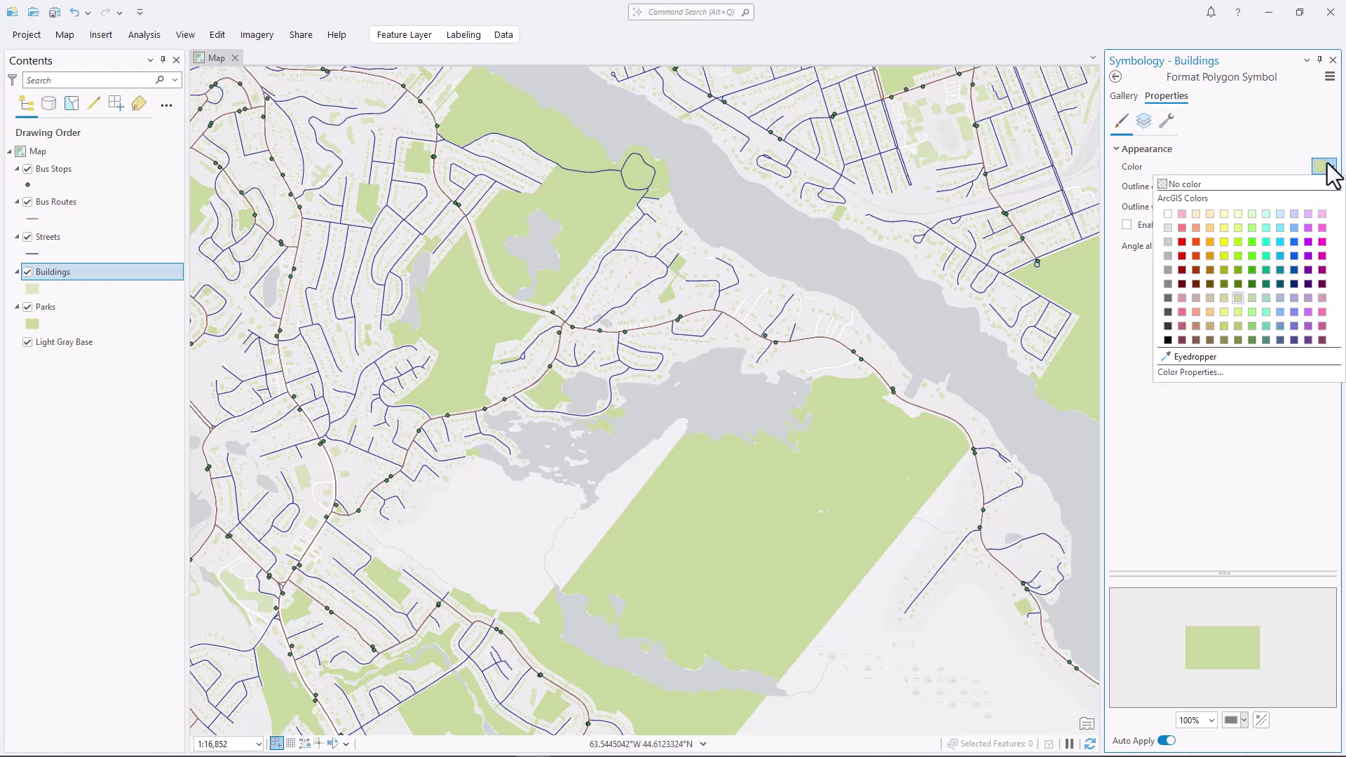
left_click(1309, 298)
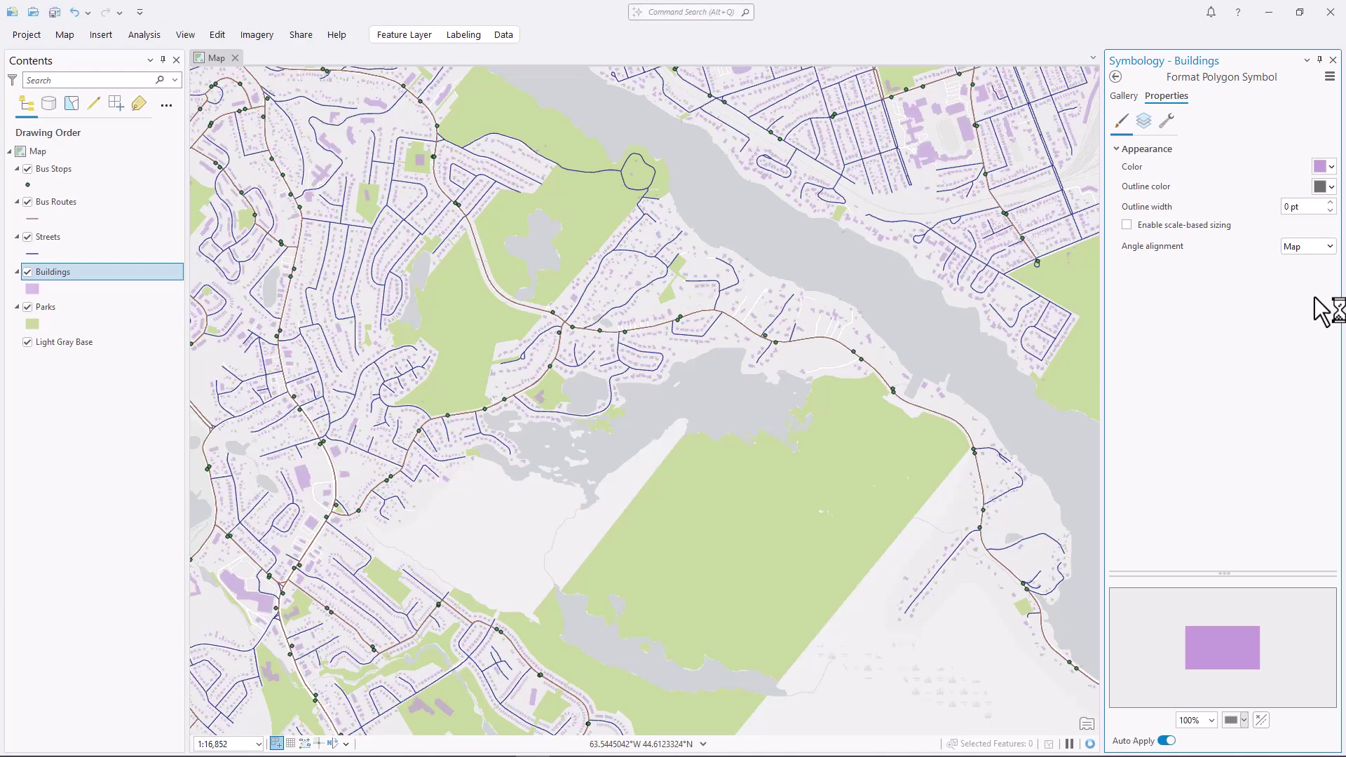
Make the Streets lines purple
left_click(37, 255)
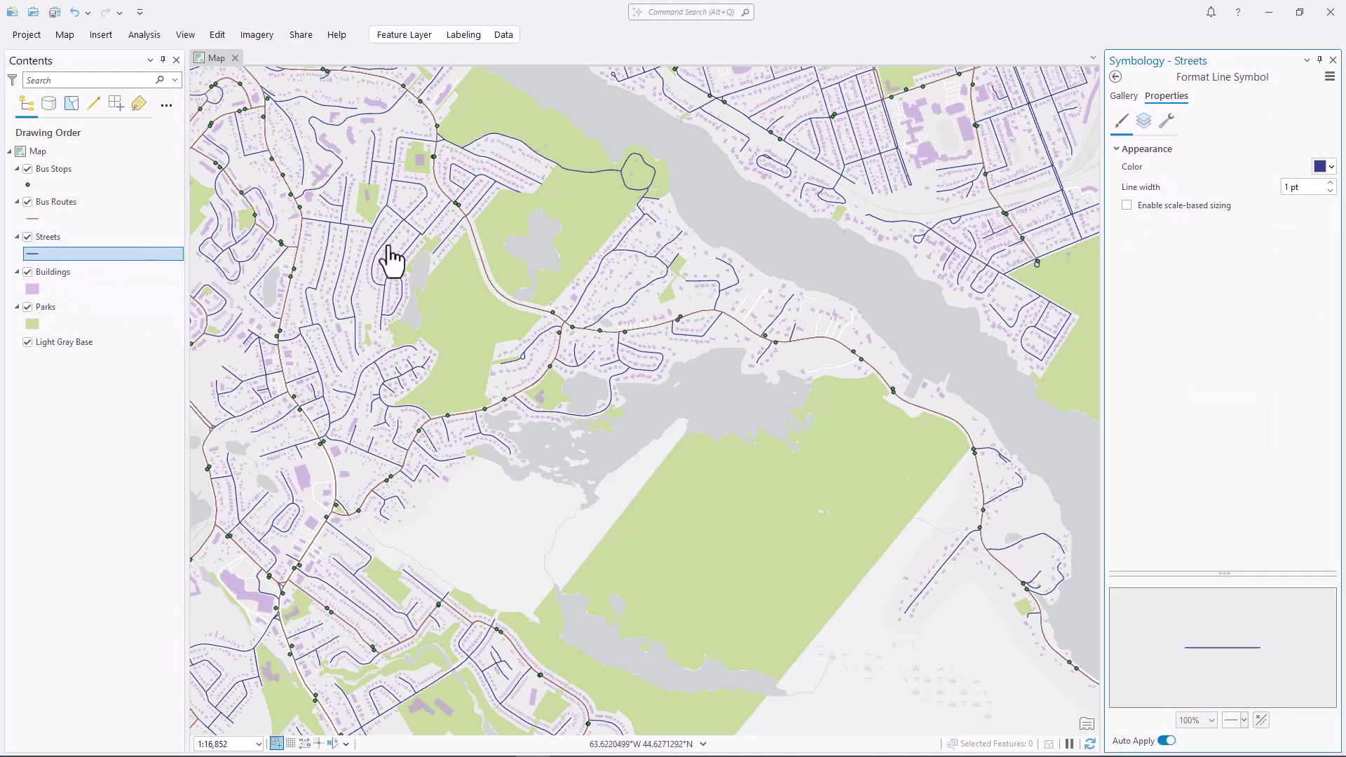
left_click(1321, 167)
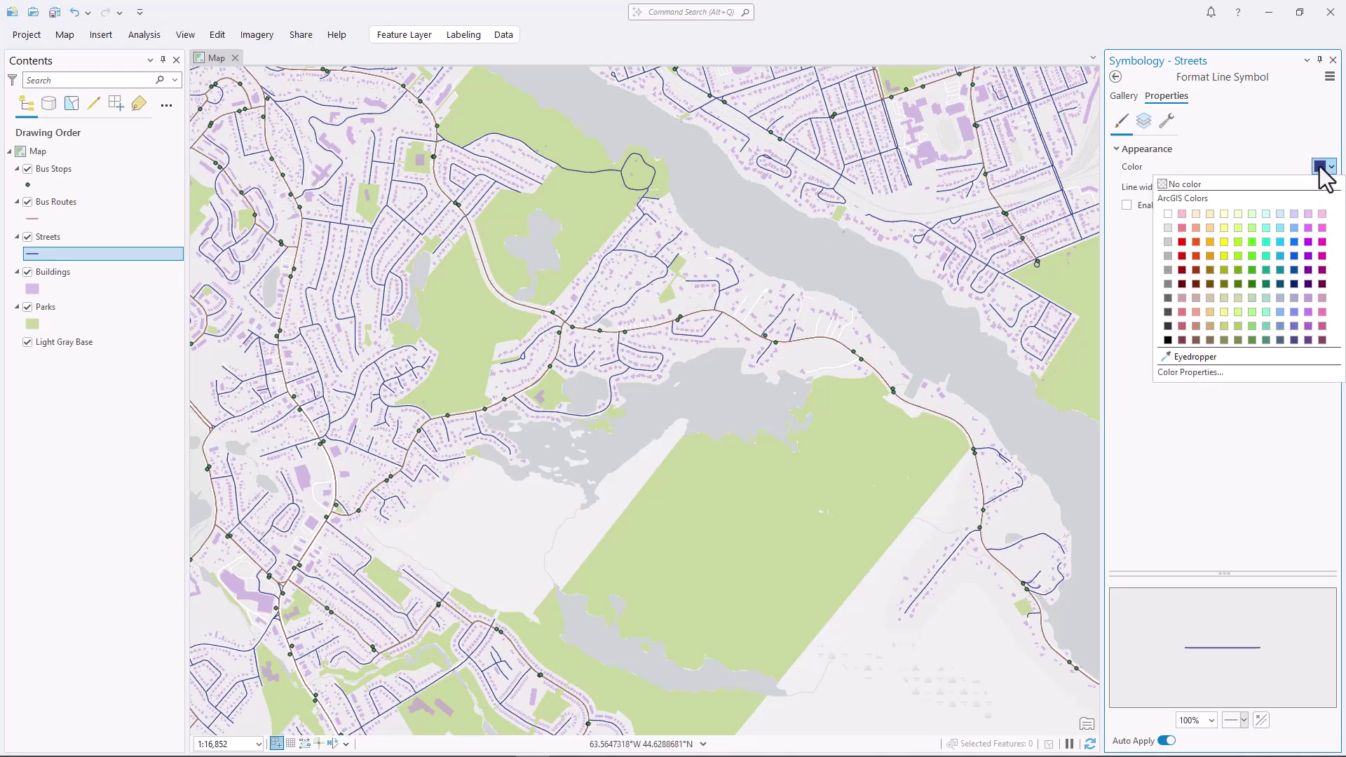
left_click(1309, 326)
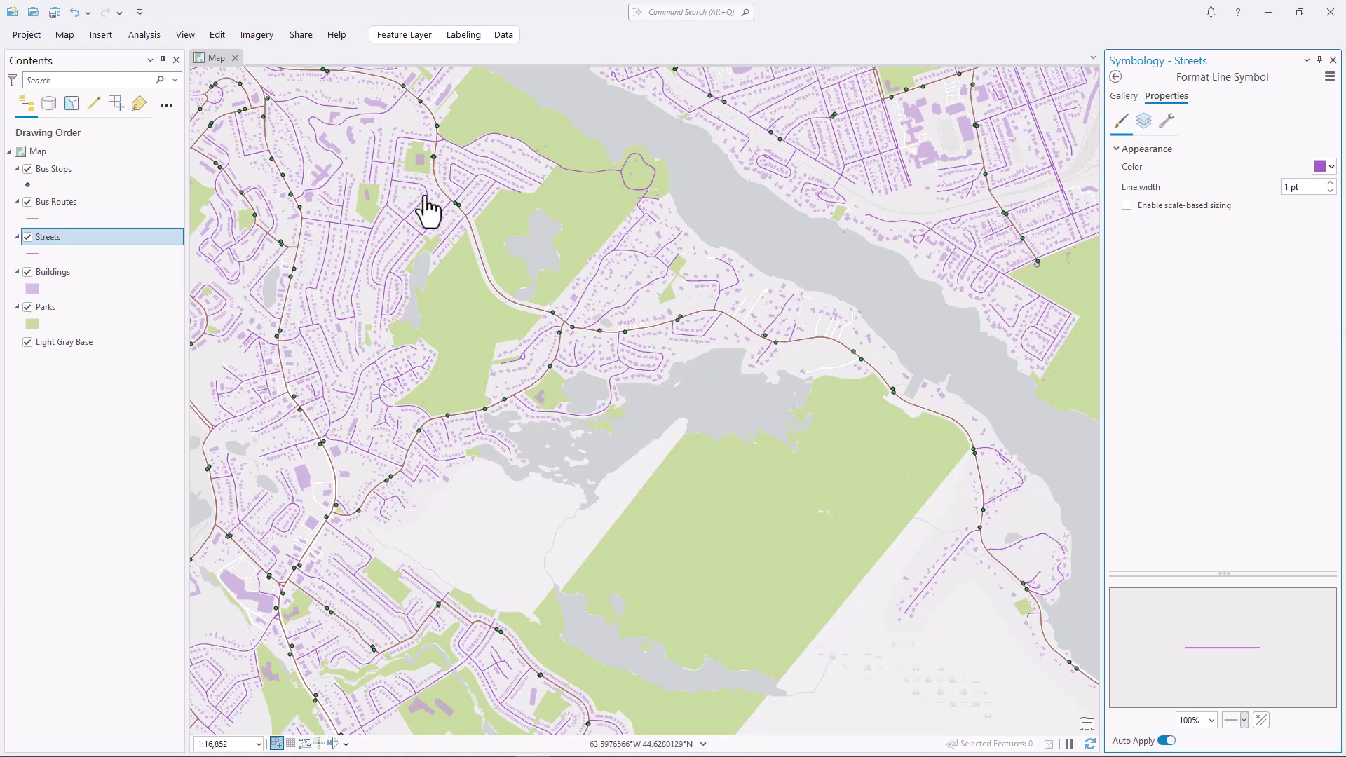
Make the Bus Routes lines dark purple with a 1.5 pt line width
left_click(34, 221)
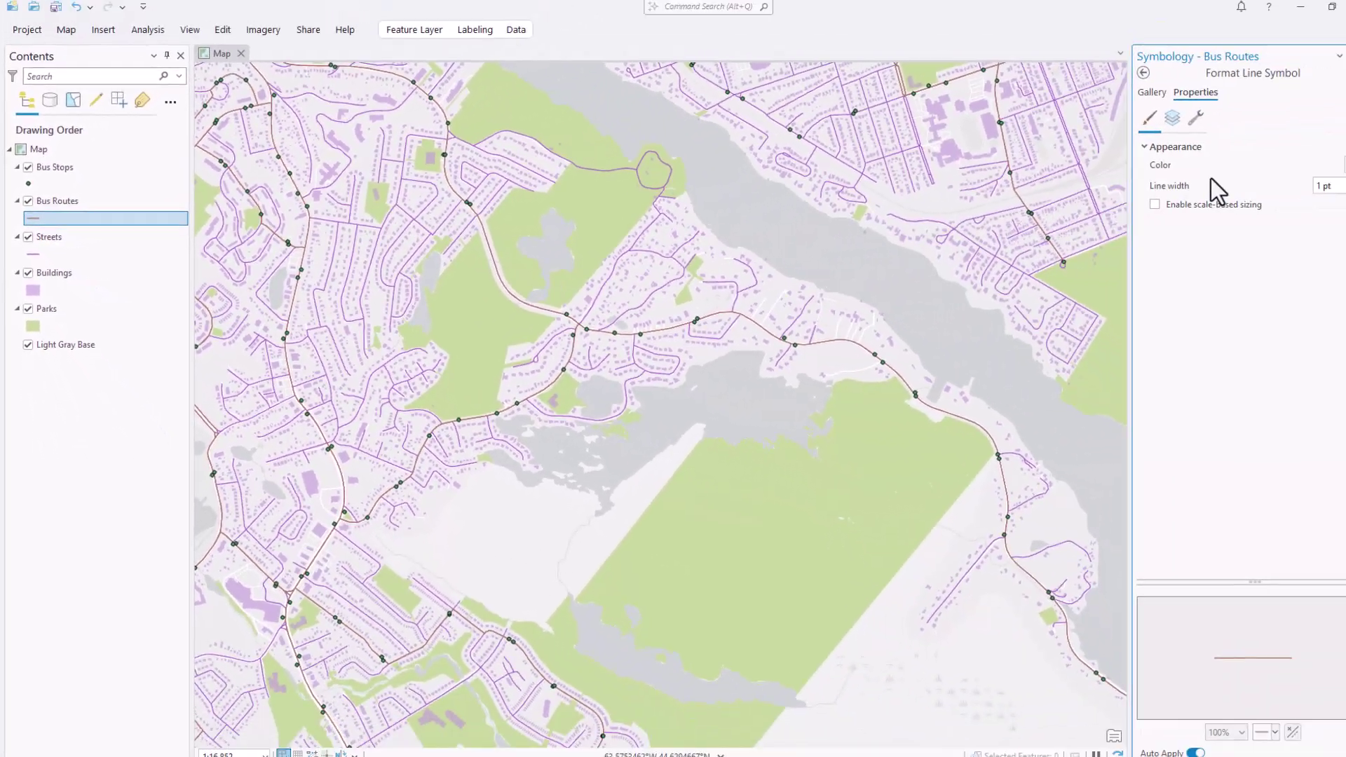
left_click(1344, 165)
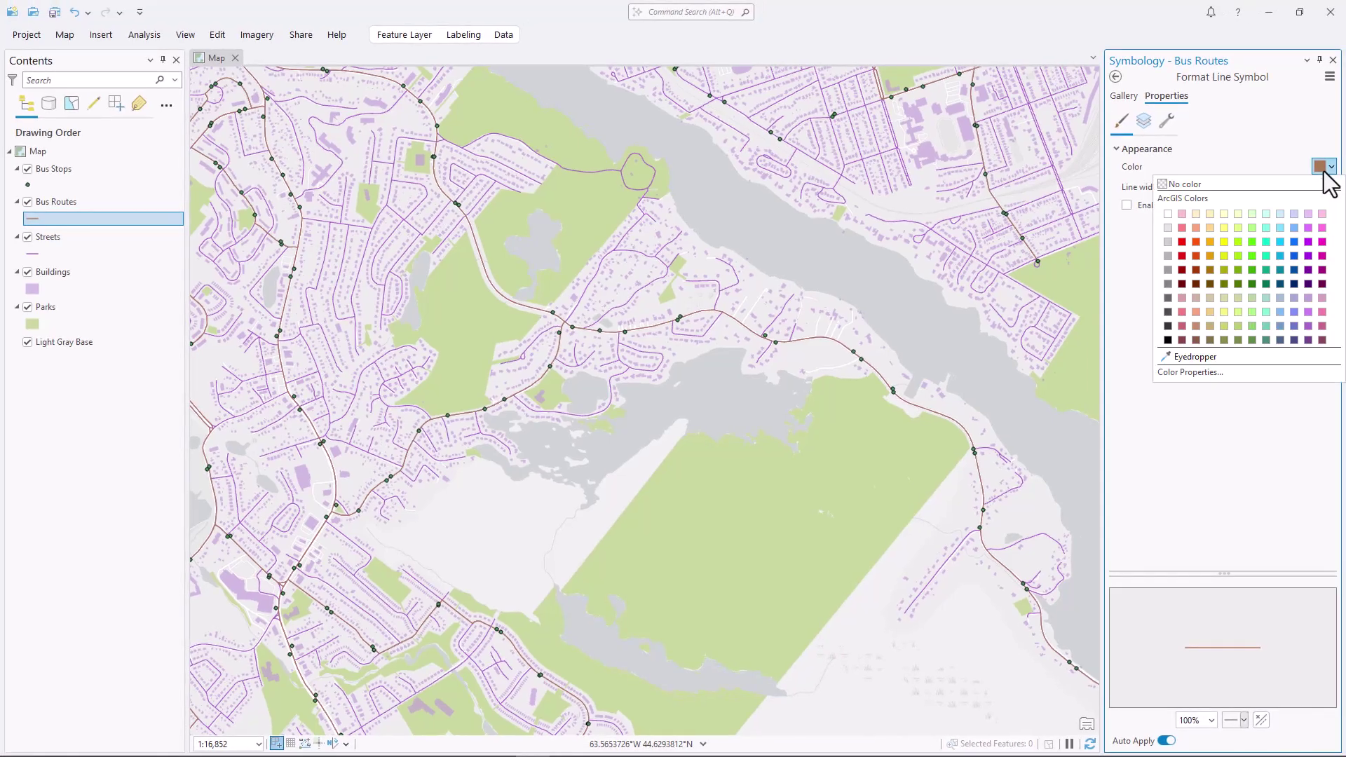
left_click(1308, 284)
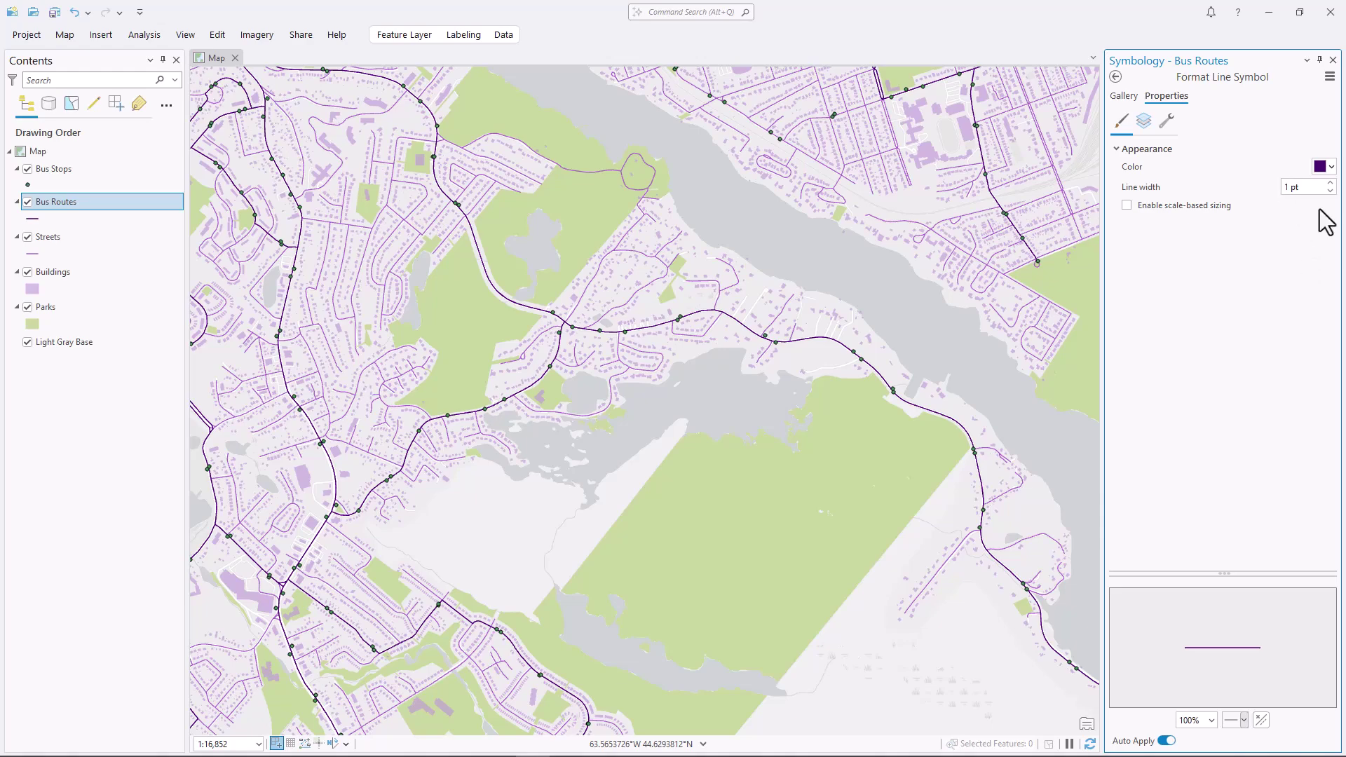
type(".5")
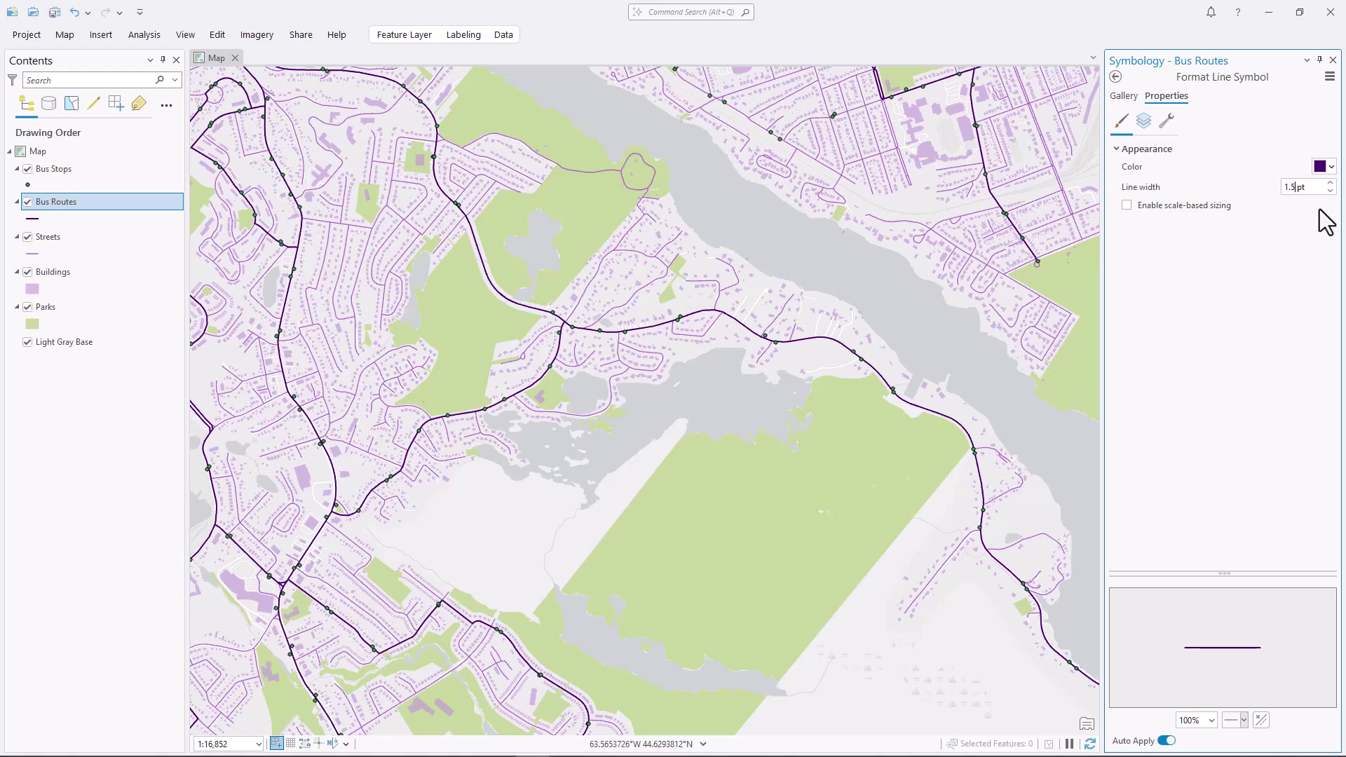
left_click(29, 186)
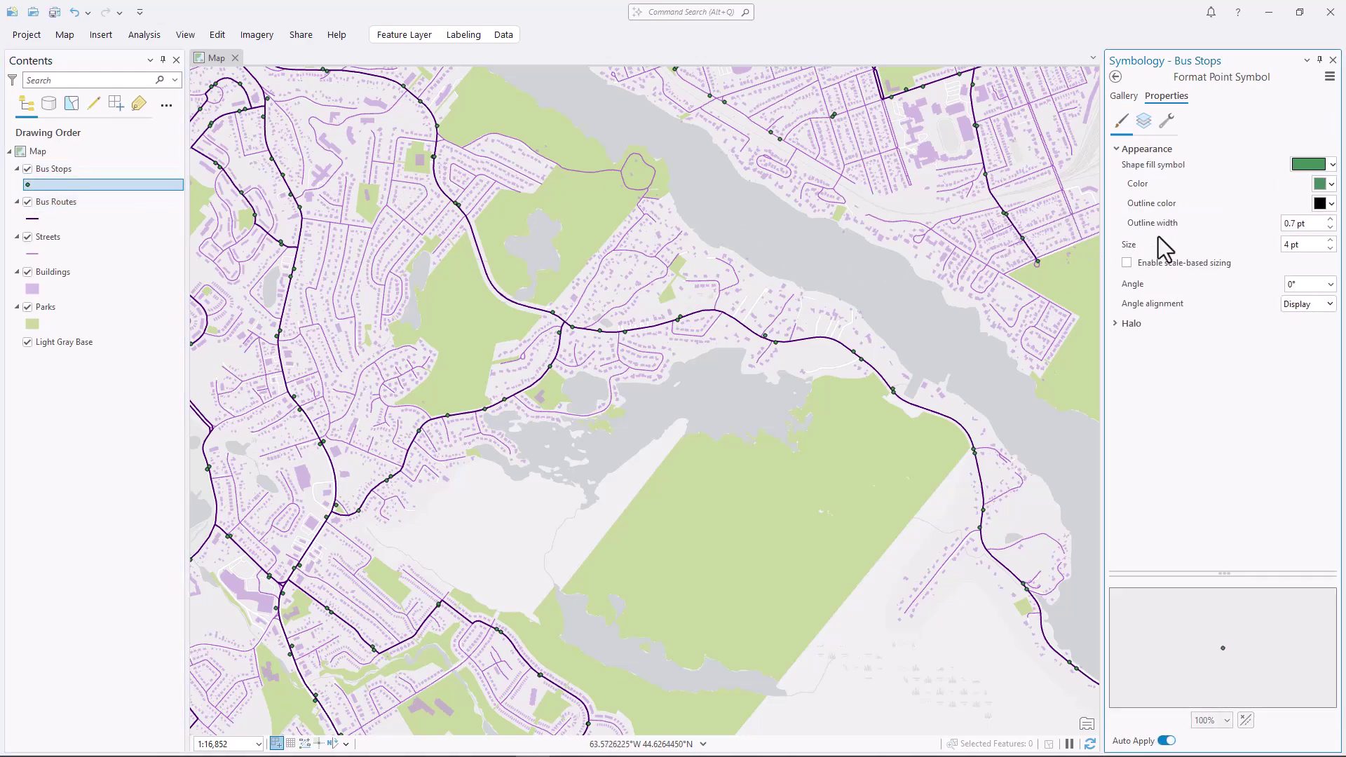
Open the Bus Stops fill colour choices, close them without changes, and select Map in Contents
left_click(1324, 184)
key("Escape")
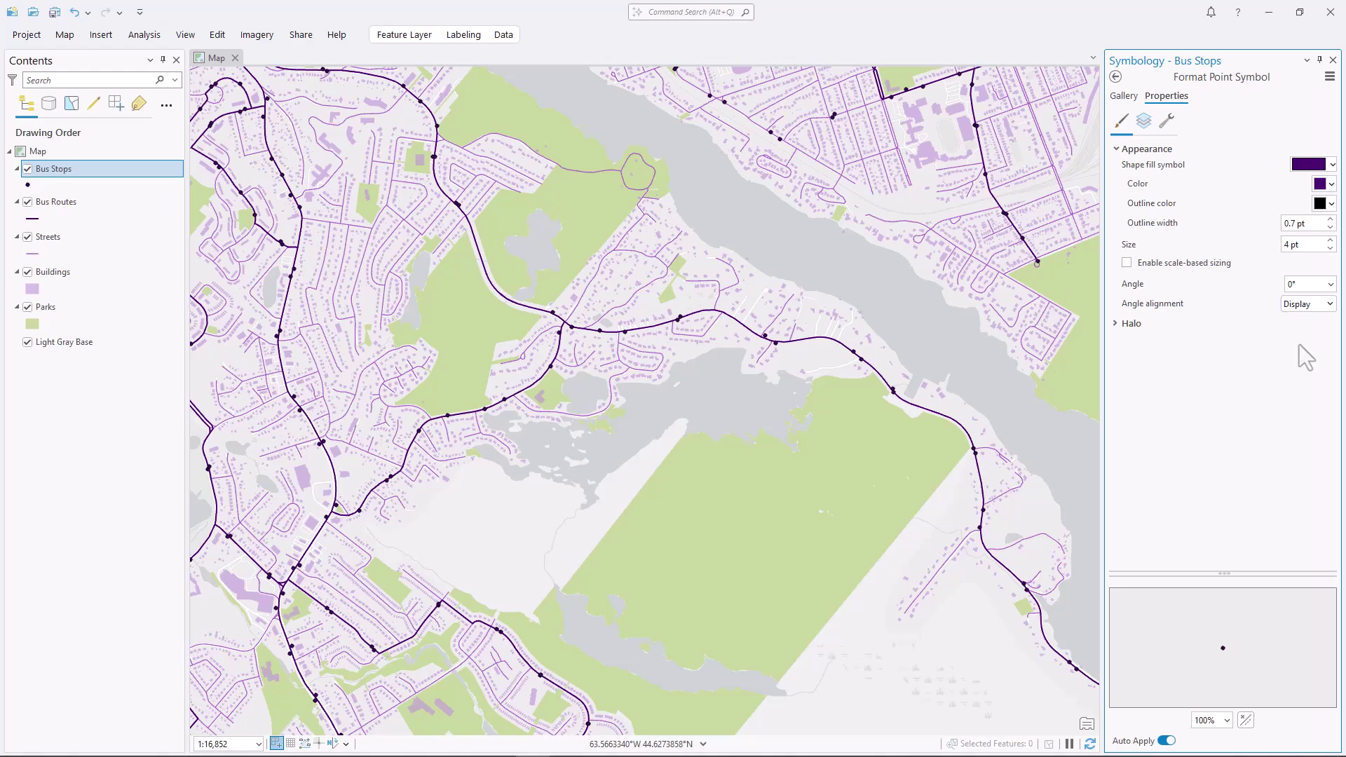
left_click(46, 306)
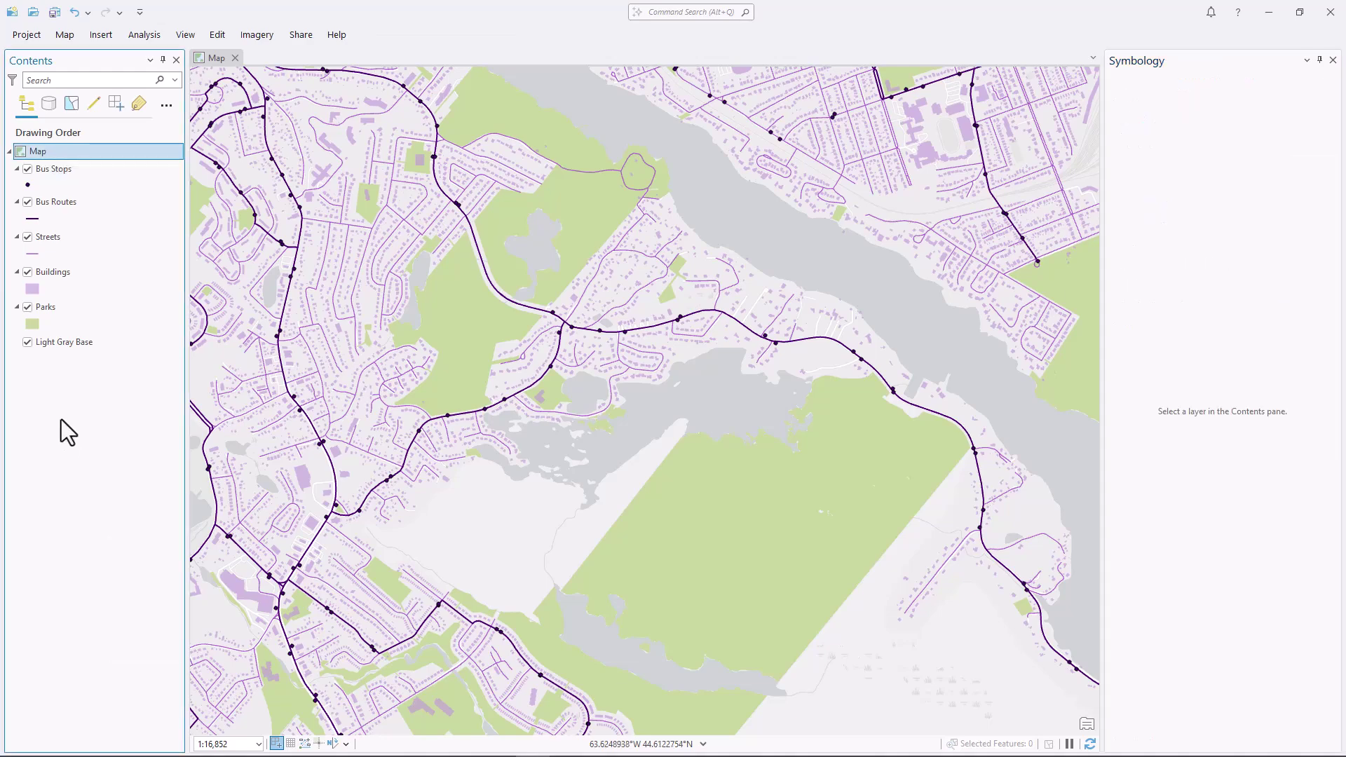
Enlarge the bus stop points to 8 pt and give them a white outline
left_click(28, 186)
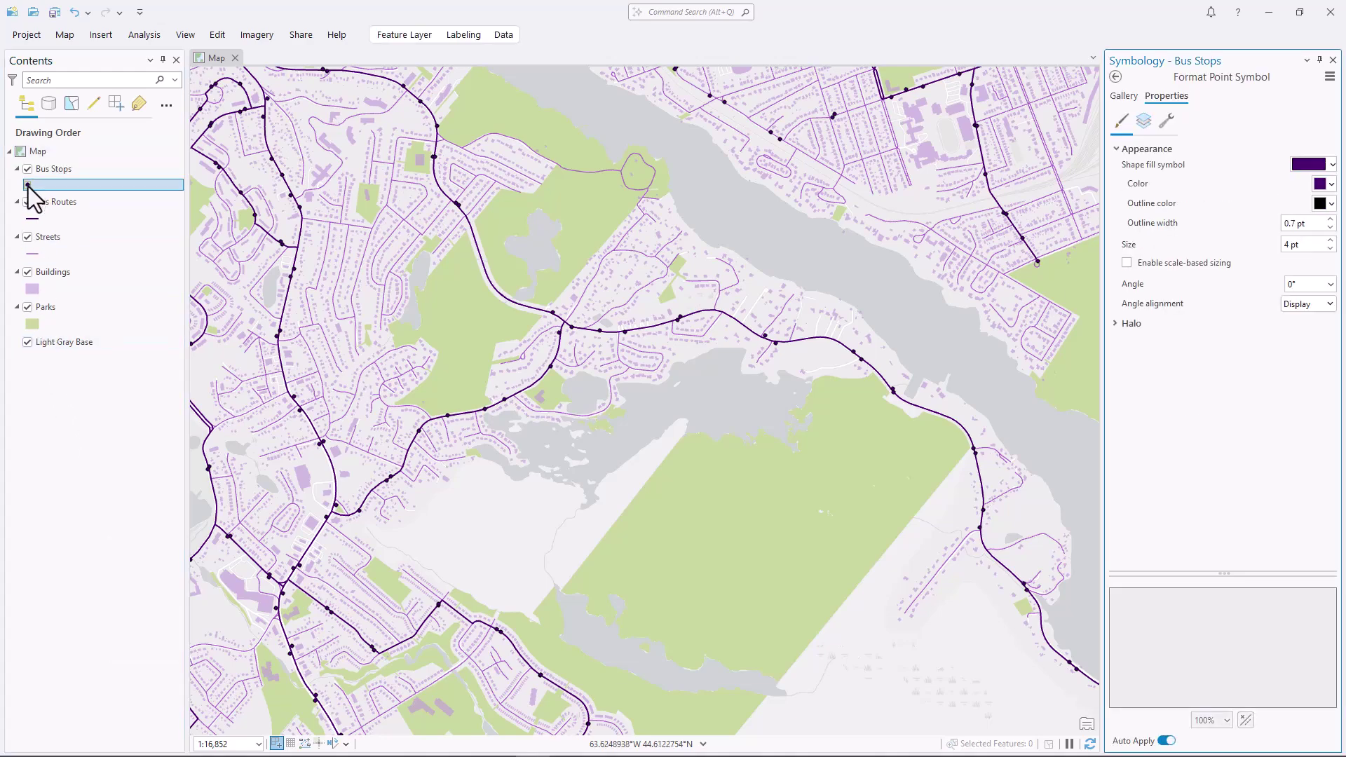
left_click(1330, 240)
left_click(1331, 239)
left_click(1329, 242)
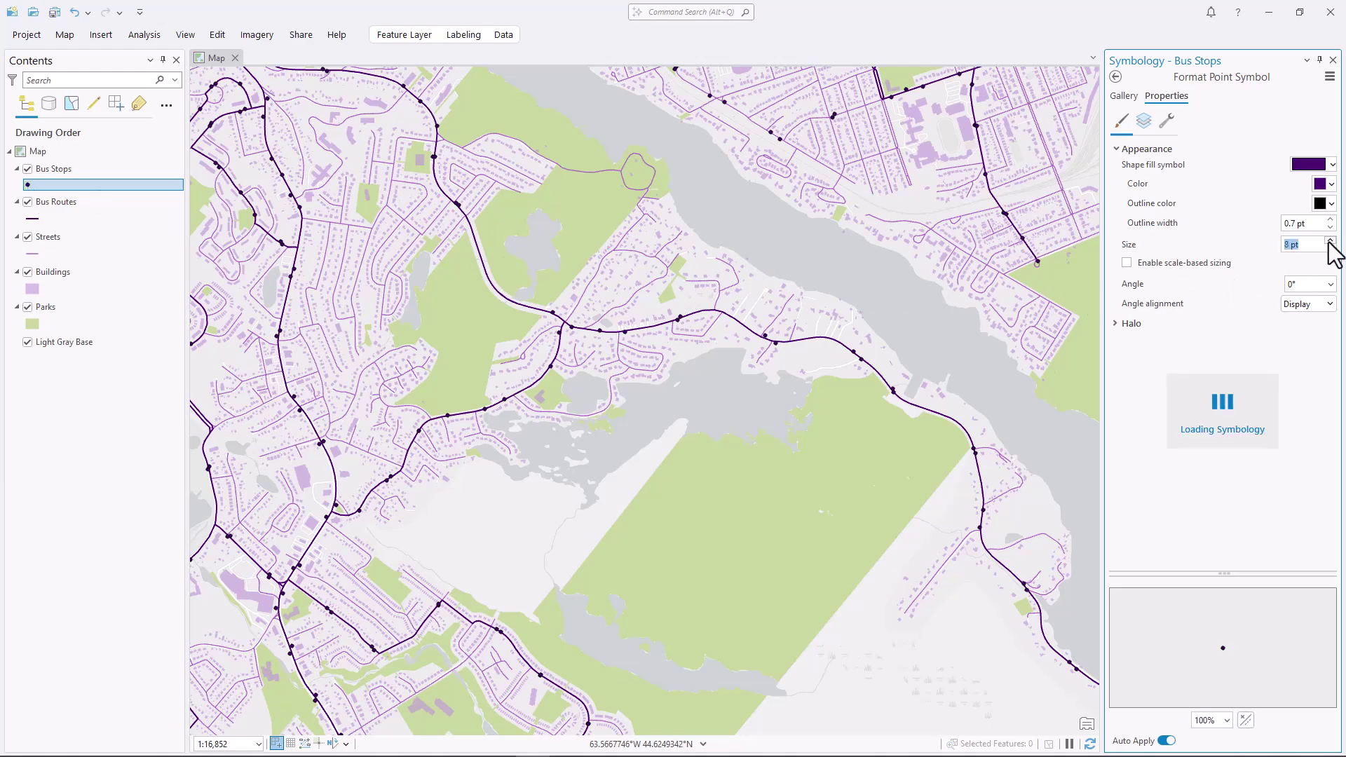
left_click(1331, 204)
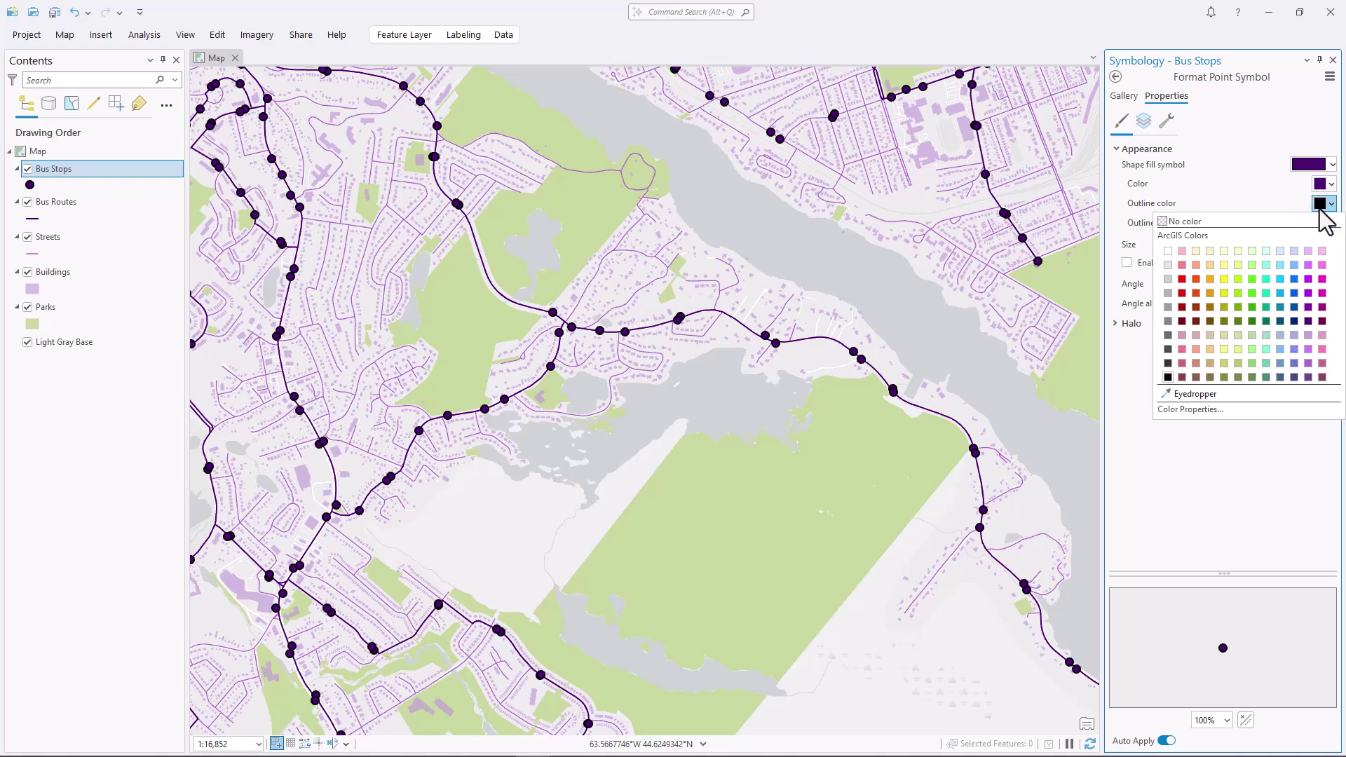
left_click(1188, 252)
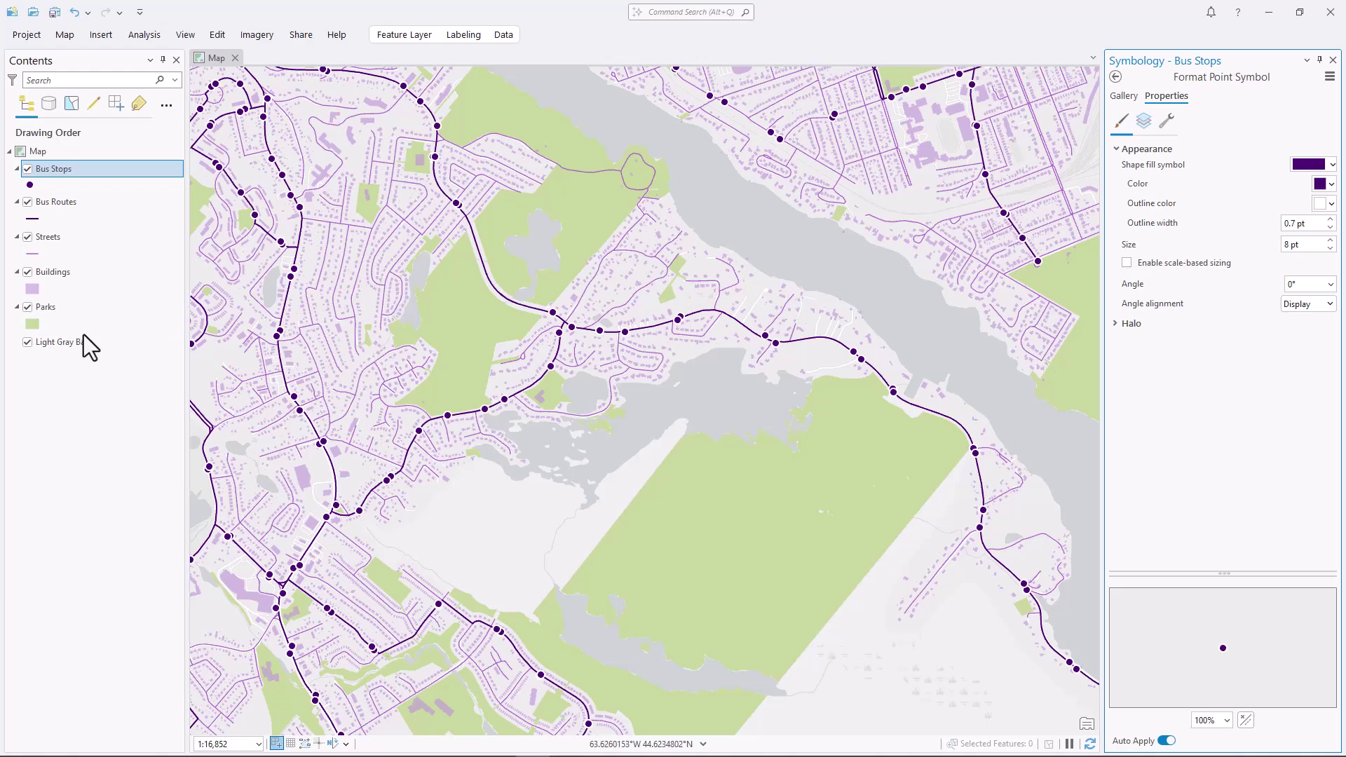
left_click(29, 325)
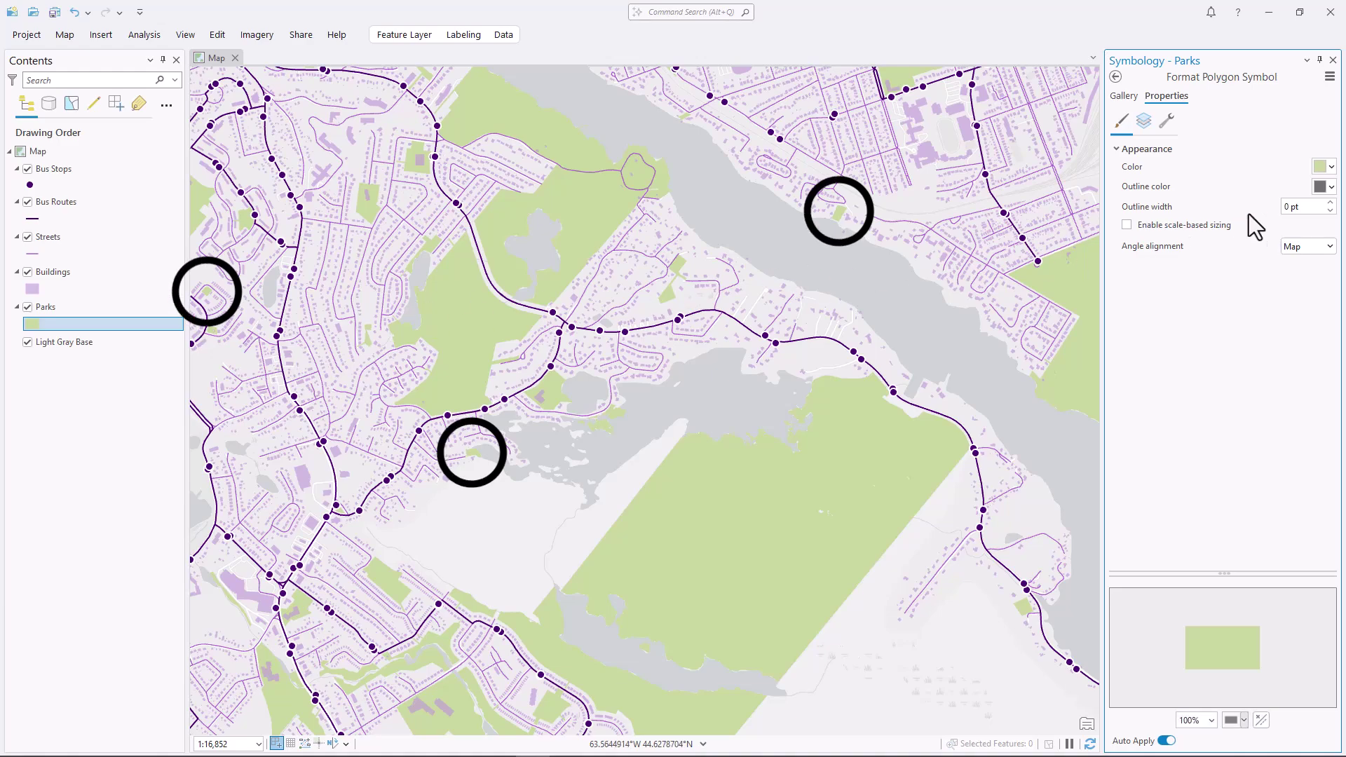
Give the parks a 0.7 pt outline, comparing it briefly with undo and redo
left_click(1287, 207)
type(".7")
key("Return")
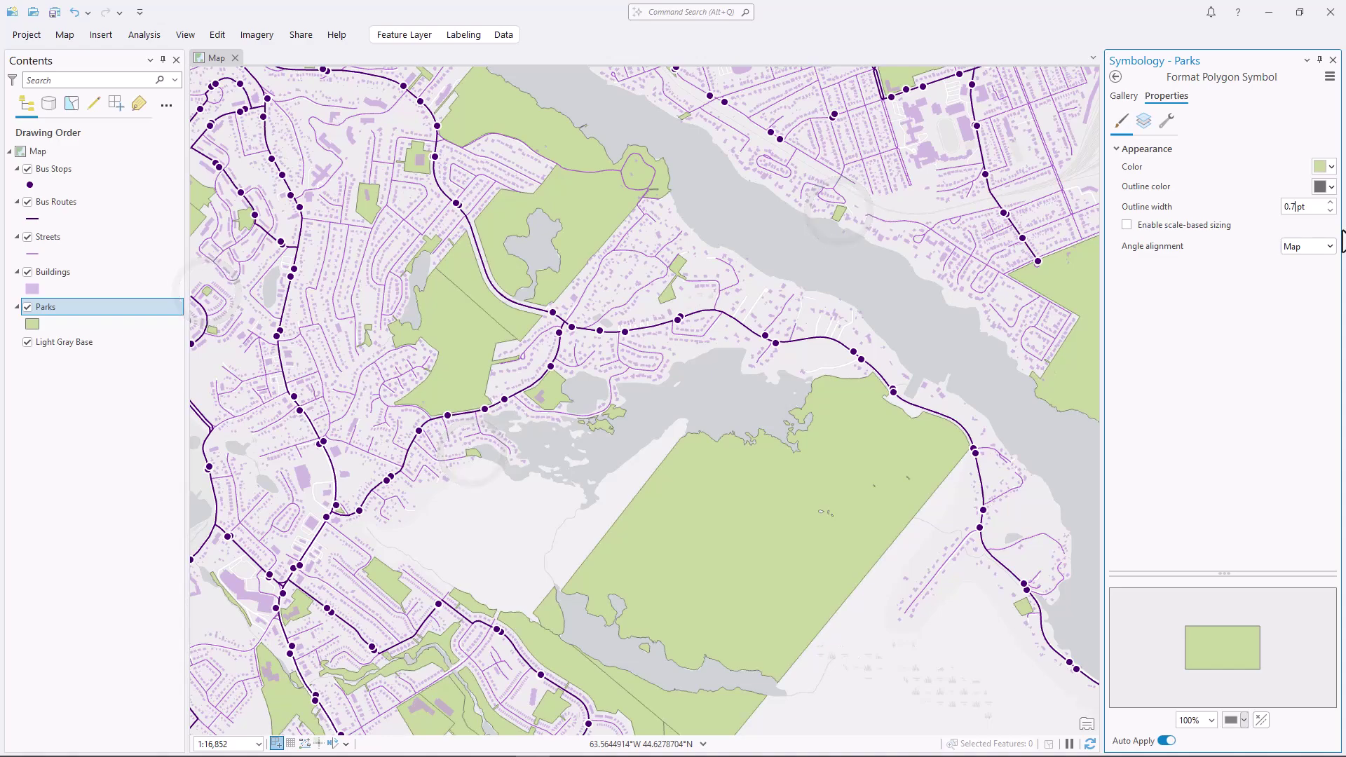
key("ctrl+z")
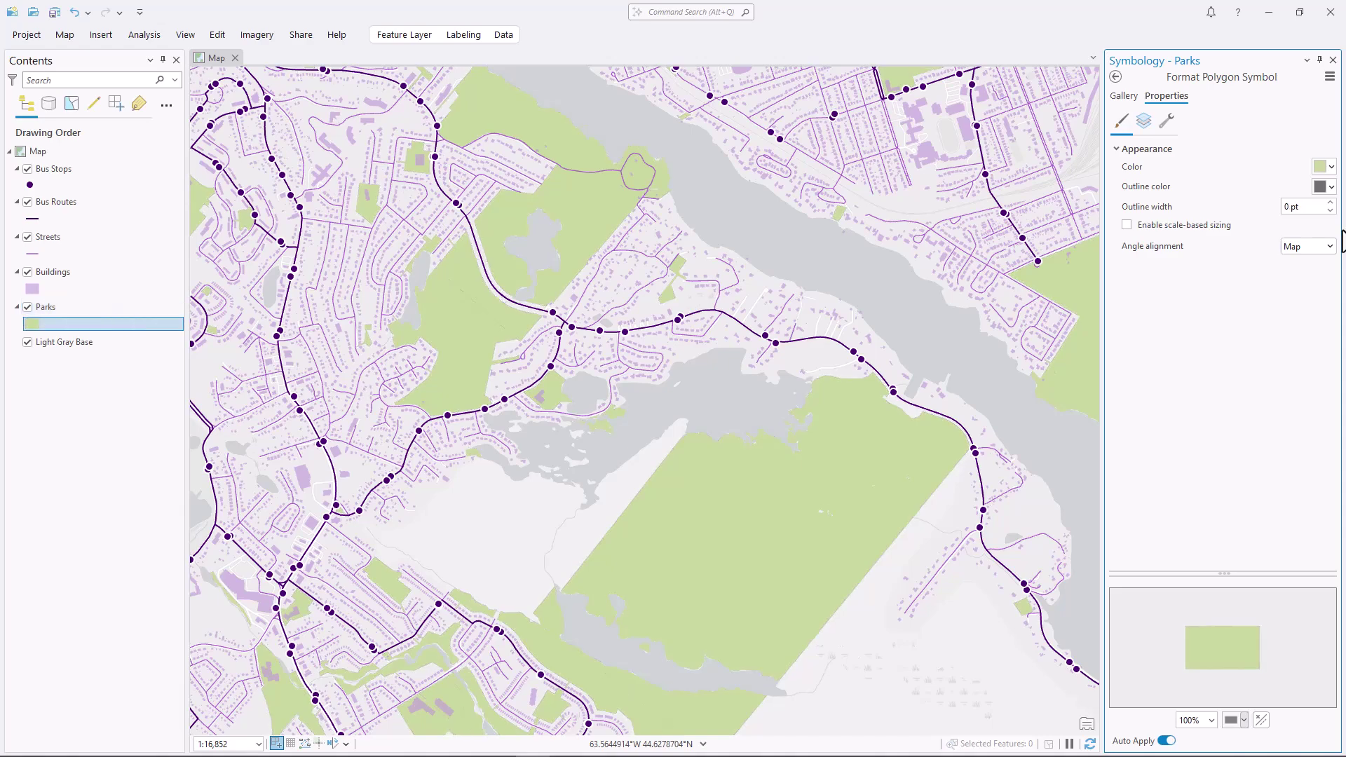
key("ctrl+y")
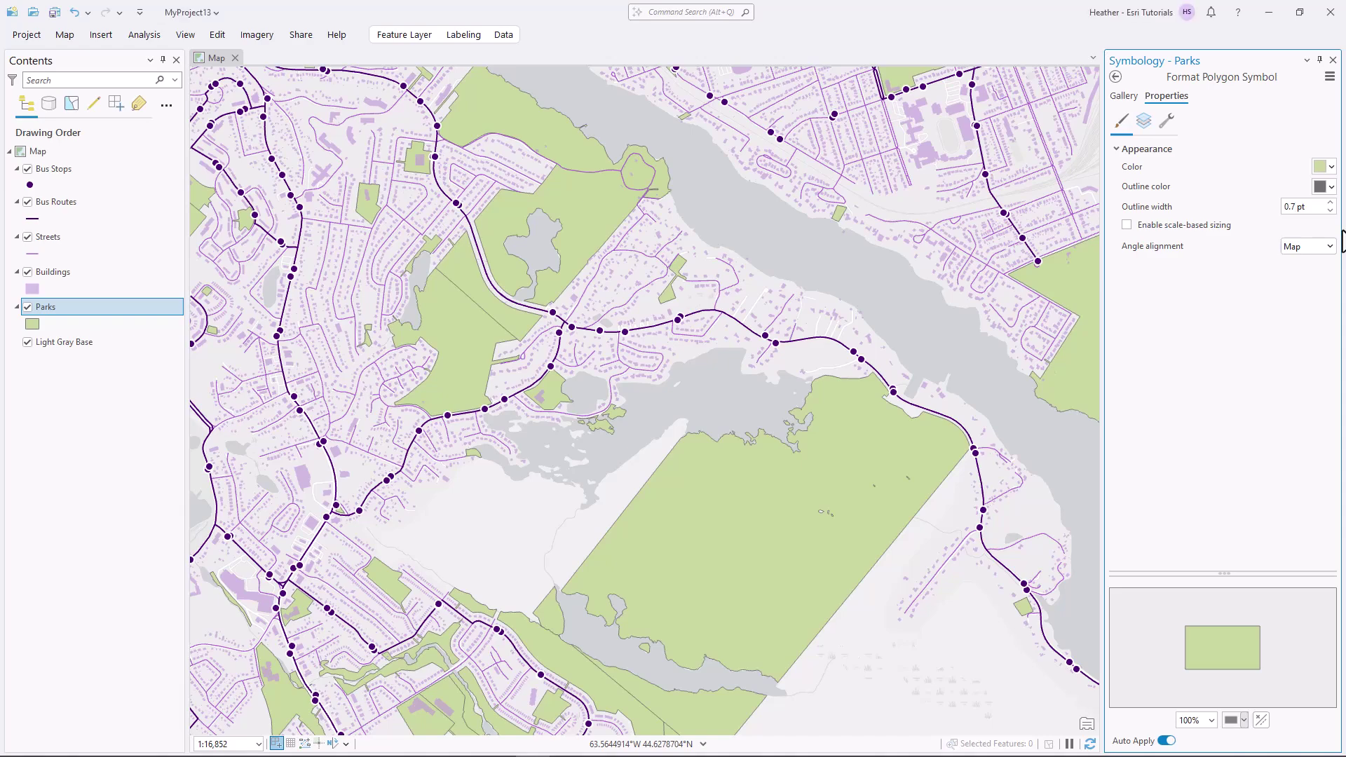
Lighten the park fill to a paler green by raising HSL Lightness to about 84%
left_click(1331, 167)
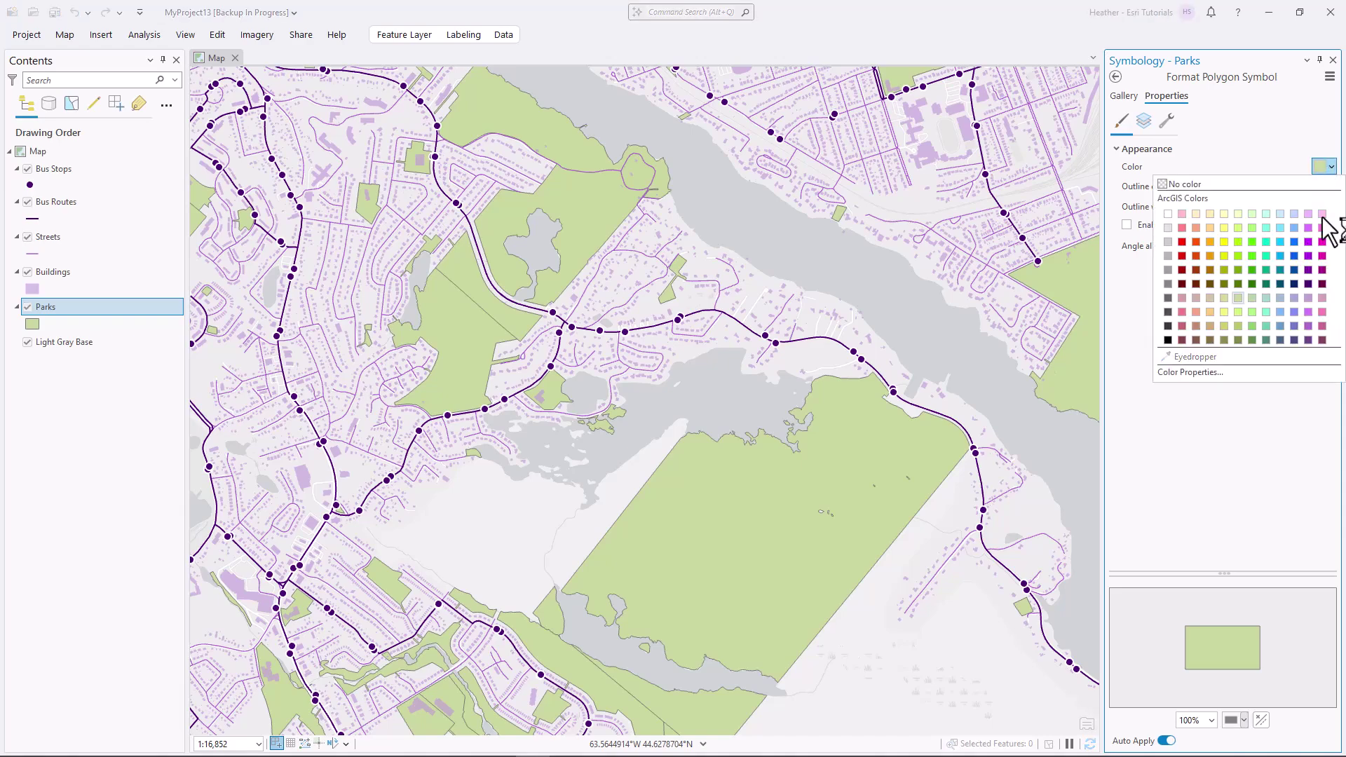
left_click(1293, 369)
left_click(474, 101)
left_click(483, 141)
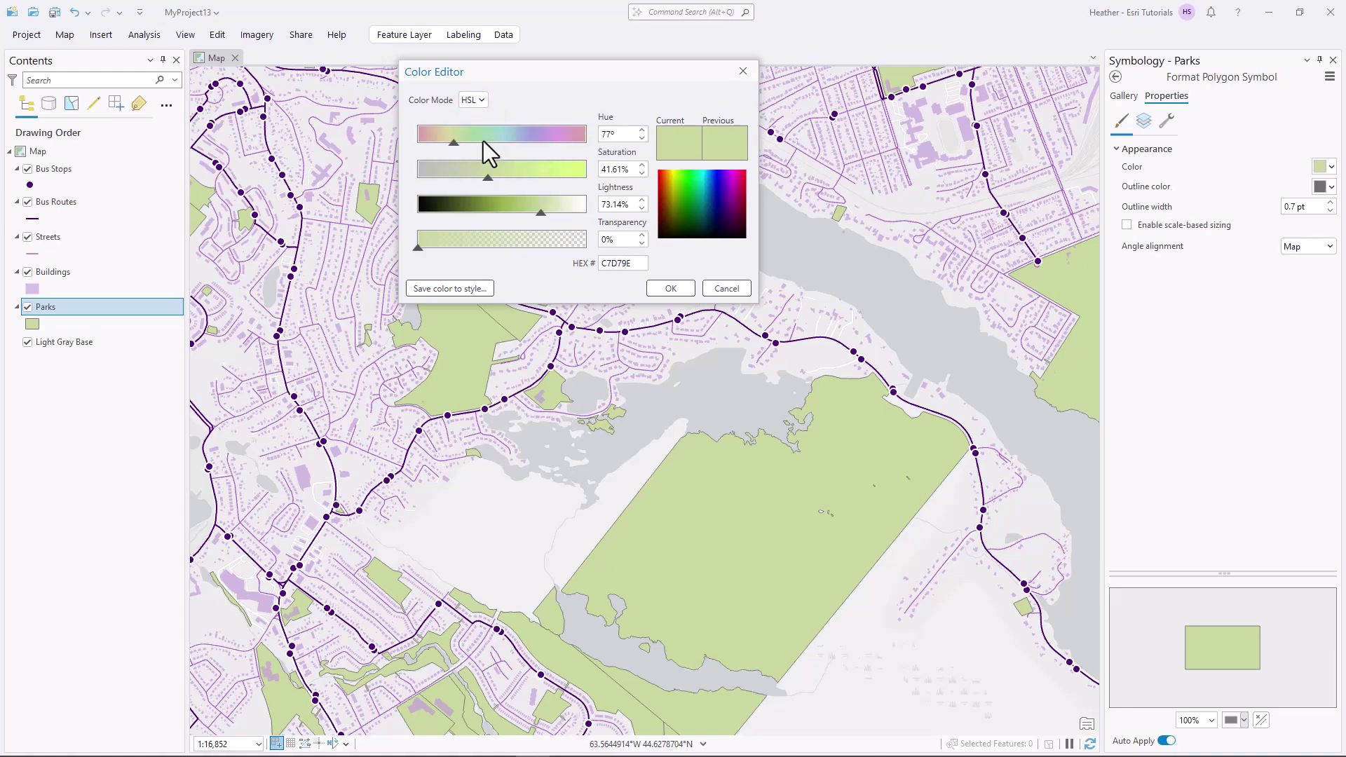
left_click_drag(536, 203, 558, 213)
left_click(677, 289)
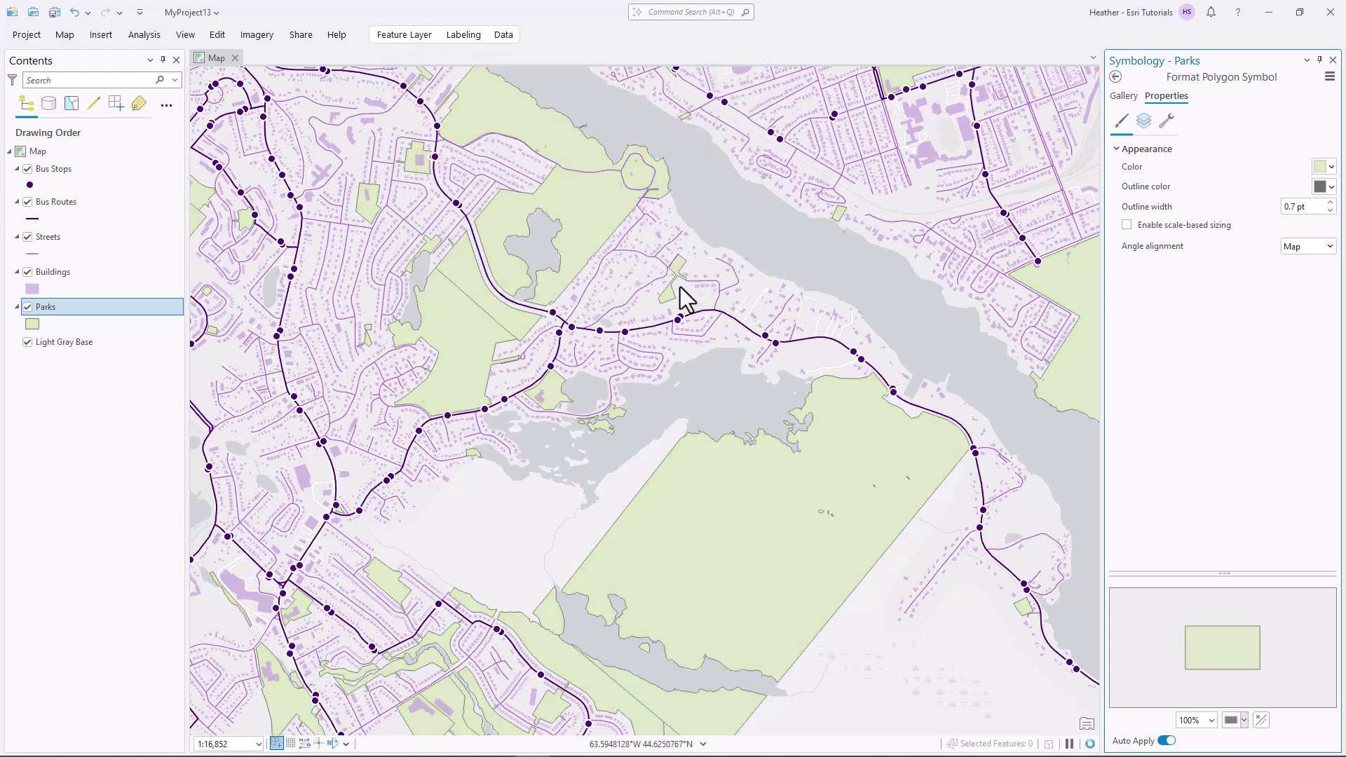